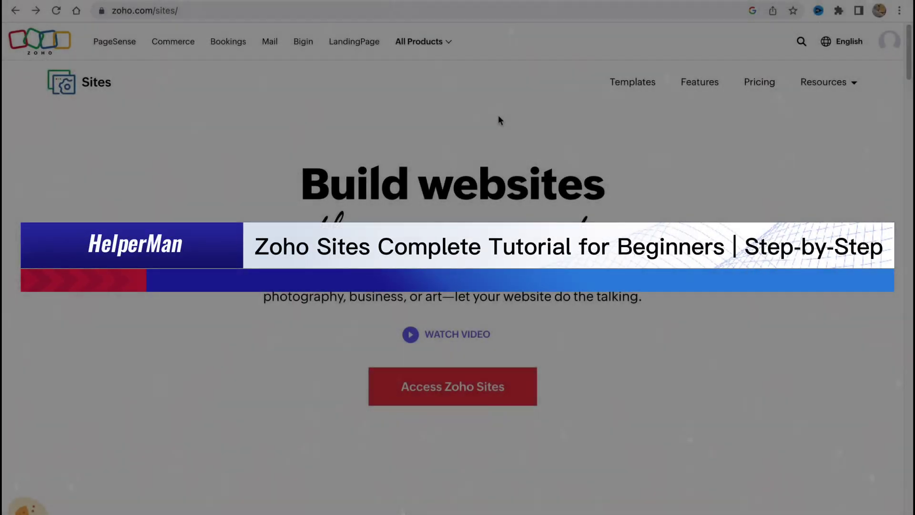
# Step: Look through the Google search results for Zoho Sites
pyautogui.scroll(-2, 499, 116)
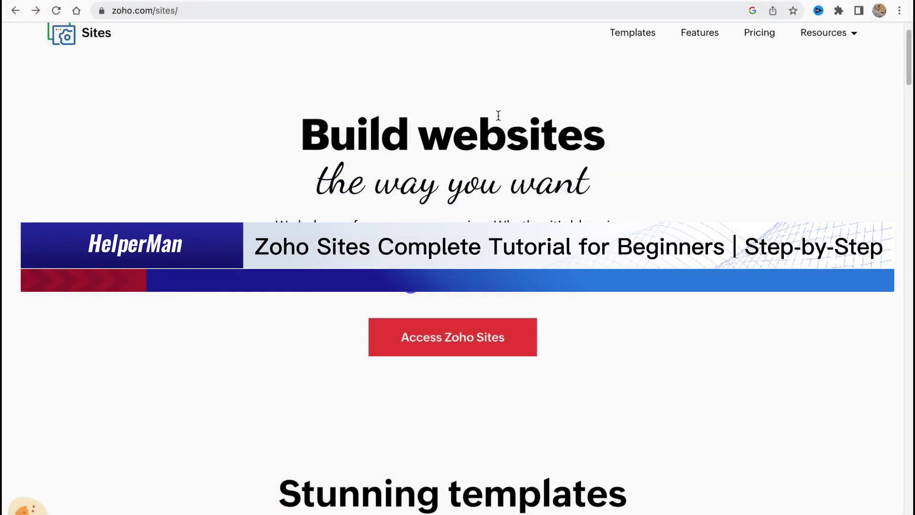
pyautogui.scroll(-3, 498, 116)
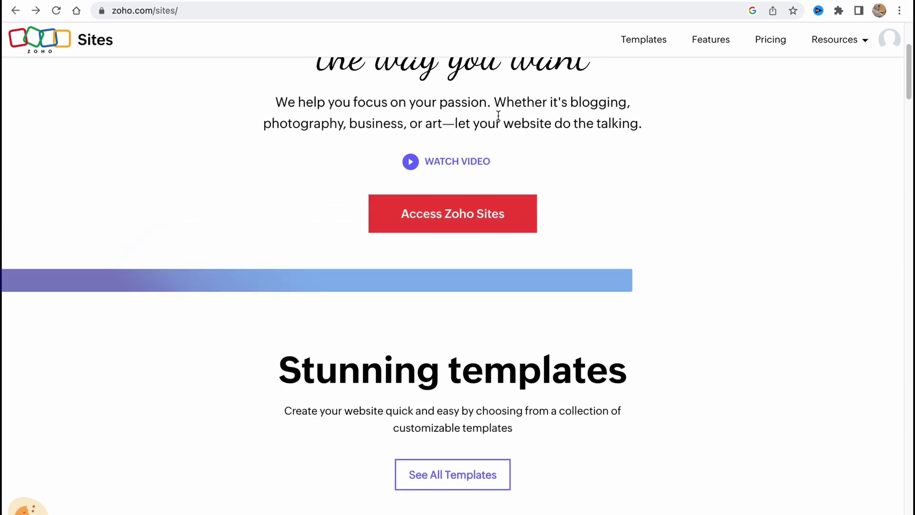
pyautogui.scroll(-4, 499, 116)
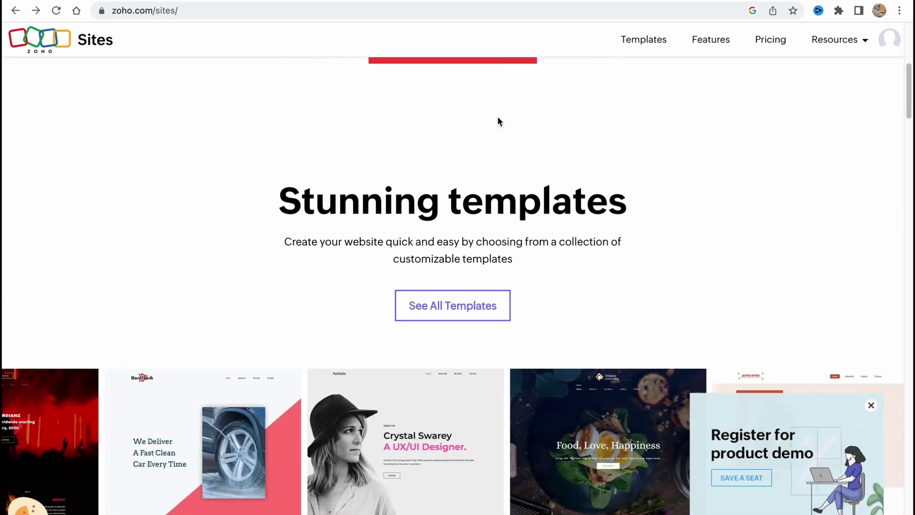
pyautogui.scroll(-5, 497, 121)
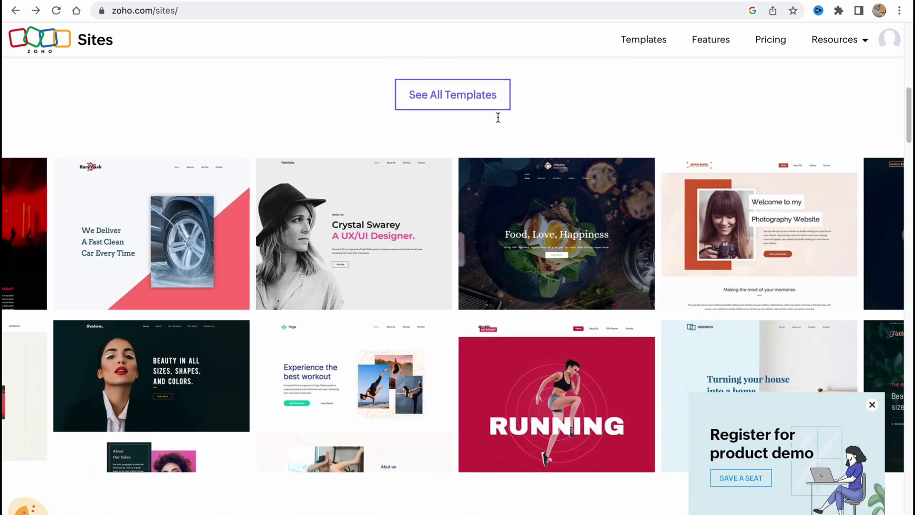
pyautogui.scroll(-1, 498, 117)
pyautogui.scroll(12, 497, 117)
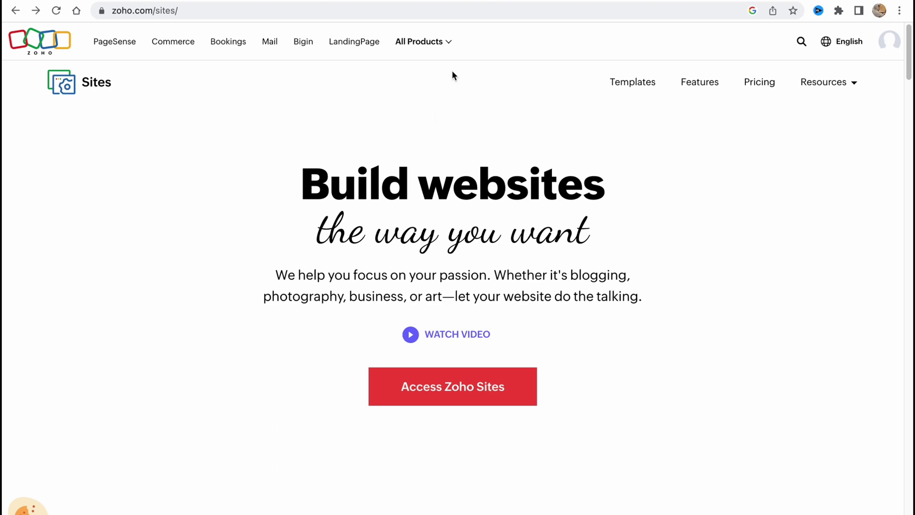
pyautogui.click(392, 0)
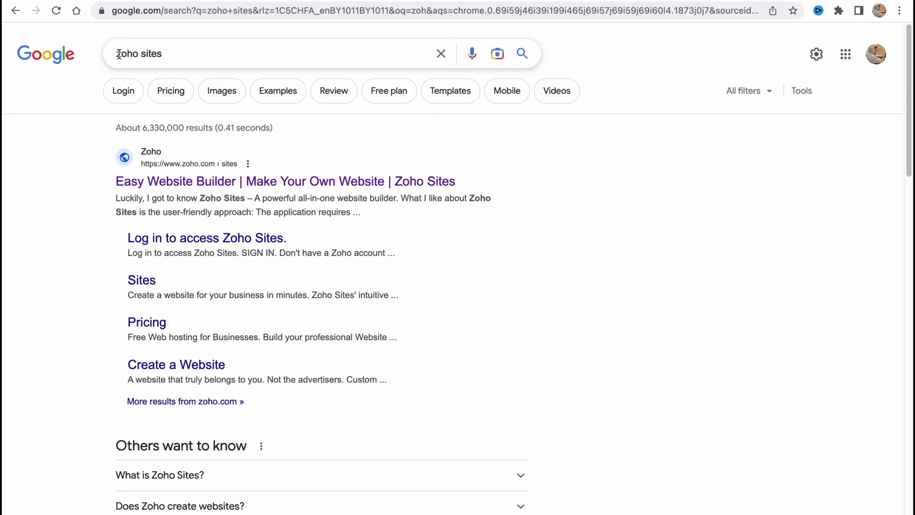
pyautogui.scroll(3, 118, 54)
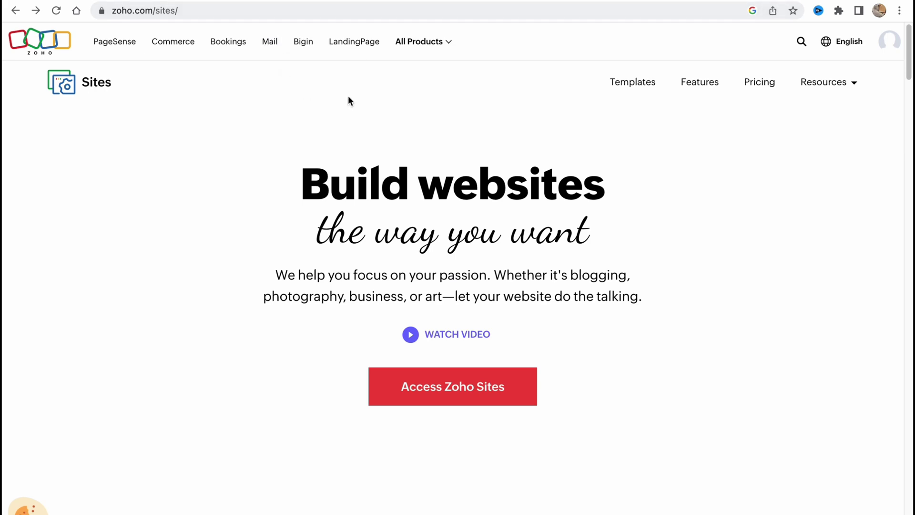
# Step: Go through All Products to Zoho Sites' new-website page
pyautogui.click(448, 43)
pyautogui.scroll(-3, 606, 230)
pyautogui.scroll(3, 619, 219)
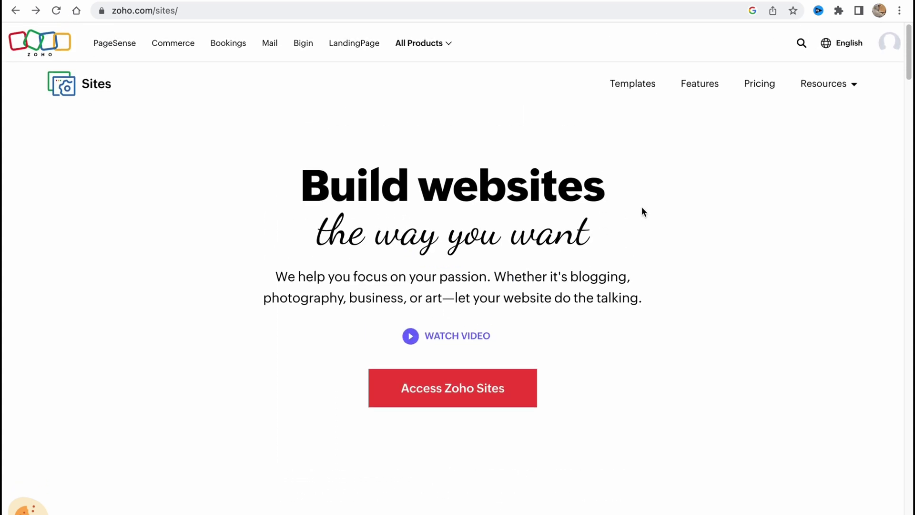
pyautogui.click(453, 390)
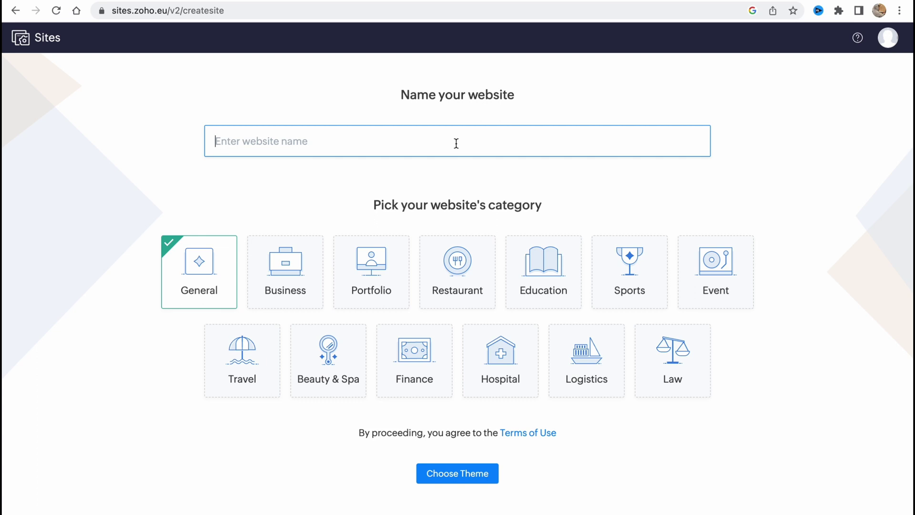
# Step: Enter HelperMan as the website name, pick the Portfolio category, and continue to themes
pyautogui.write('HelperMan')
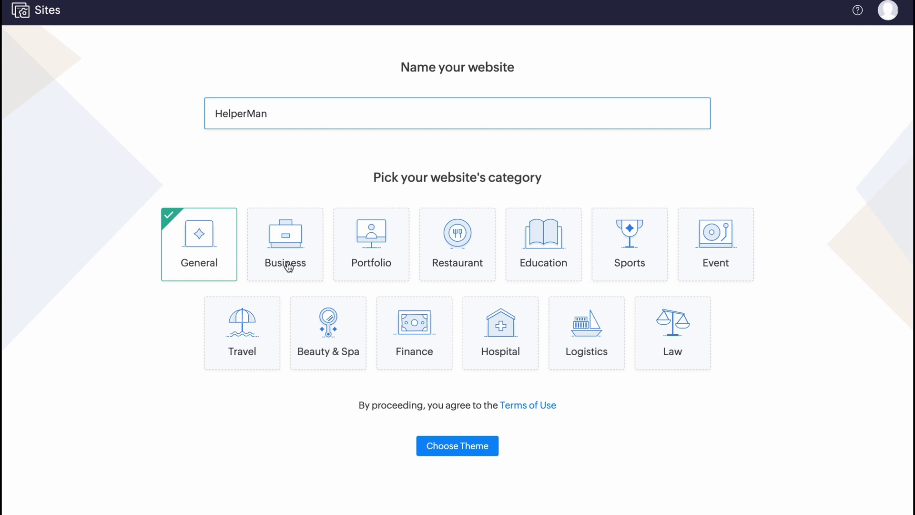
pyautogui.click(373, 244)
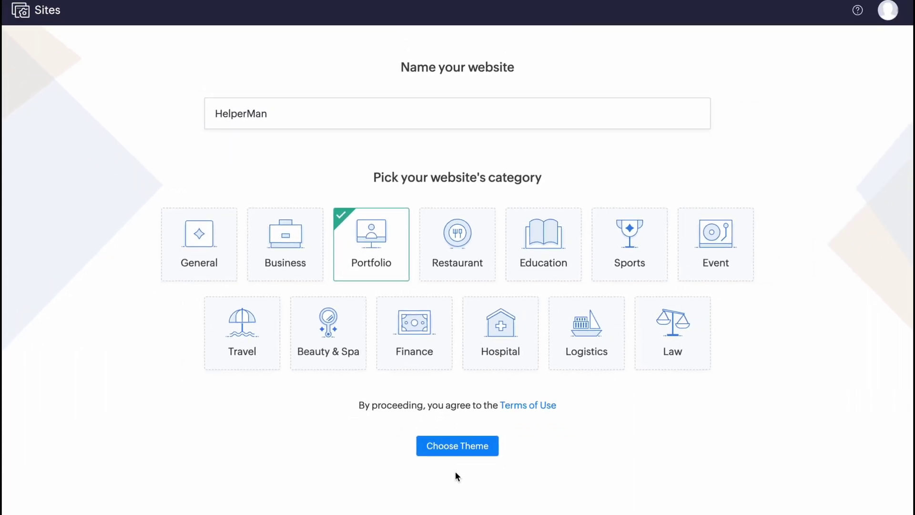
pyautogui.click(457, 447)
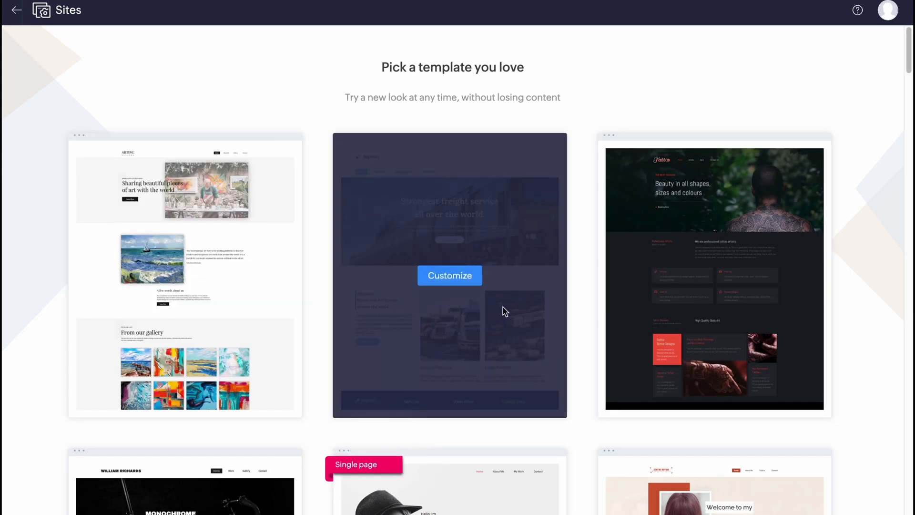
# Step: Find the single-page UX/UI Designer template in the gallery and customize it
pyautogui.scroll(-5, 534, 288)
pyautogui.scroll(-7, 687, 312)
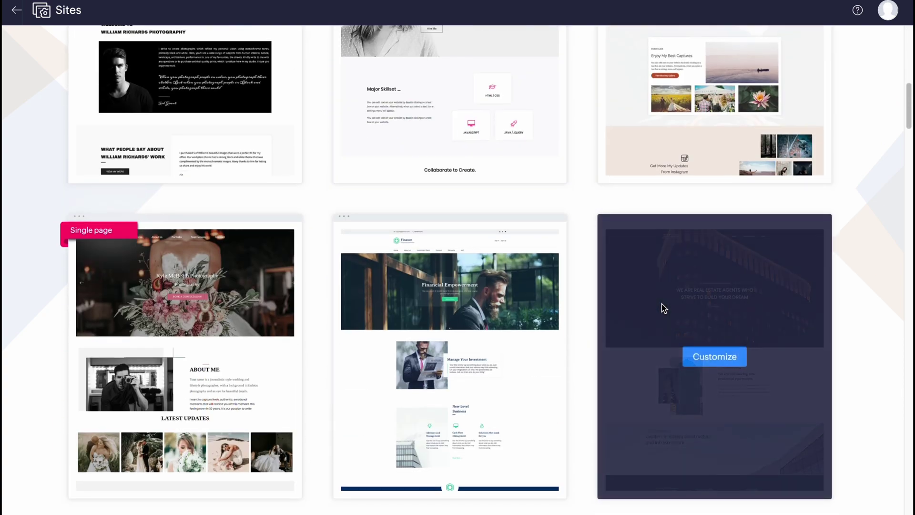
pyautogui.scroll(-14, 578, 321)
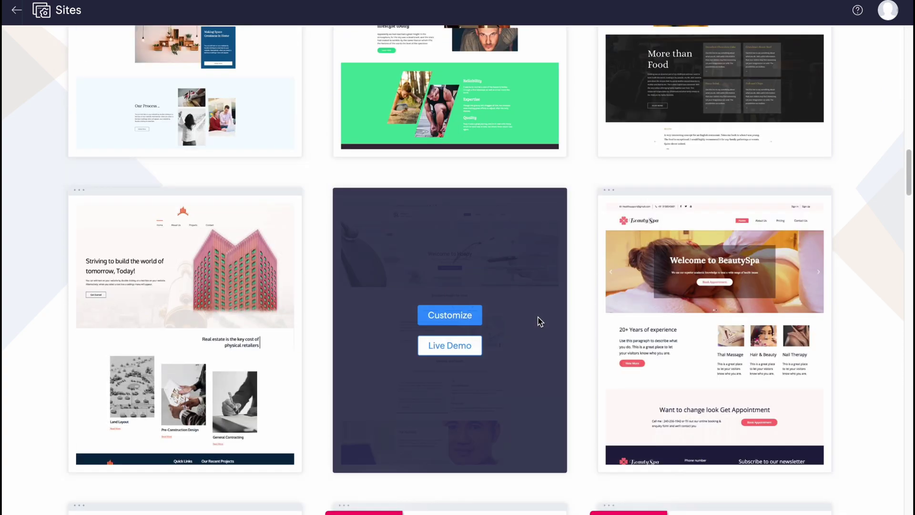
pyautogui.scroll(-14, 531, 320)
pyautogui.scroll(20, 540, 321)
pyautogui.scroll(6, 540, 320)
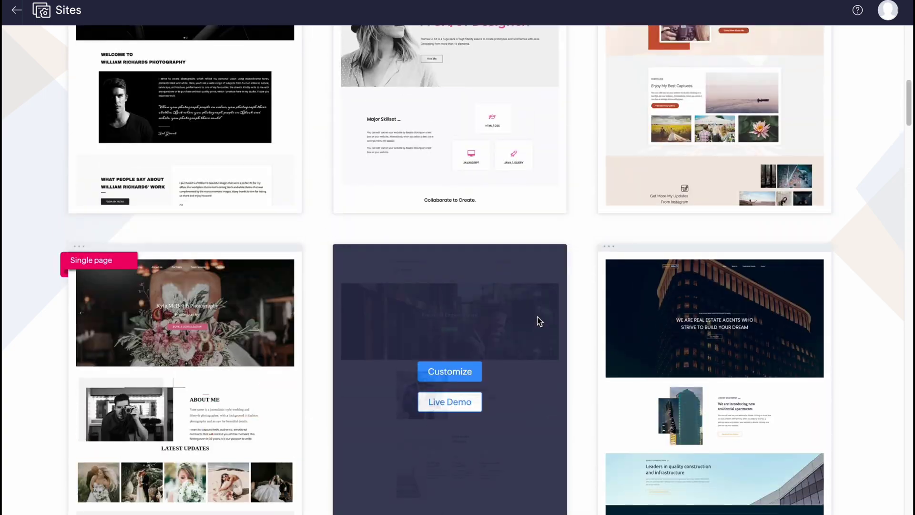
pyautogui.scroll(7, 494, 358)
pyautogui.scroll(-3, 500, 350)
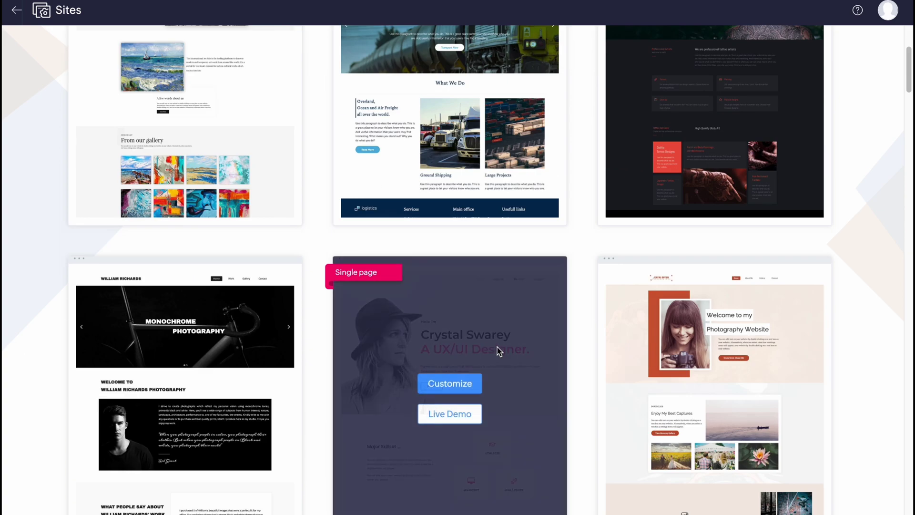
pyautogui.scroll(-1, 425, 331)
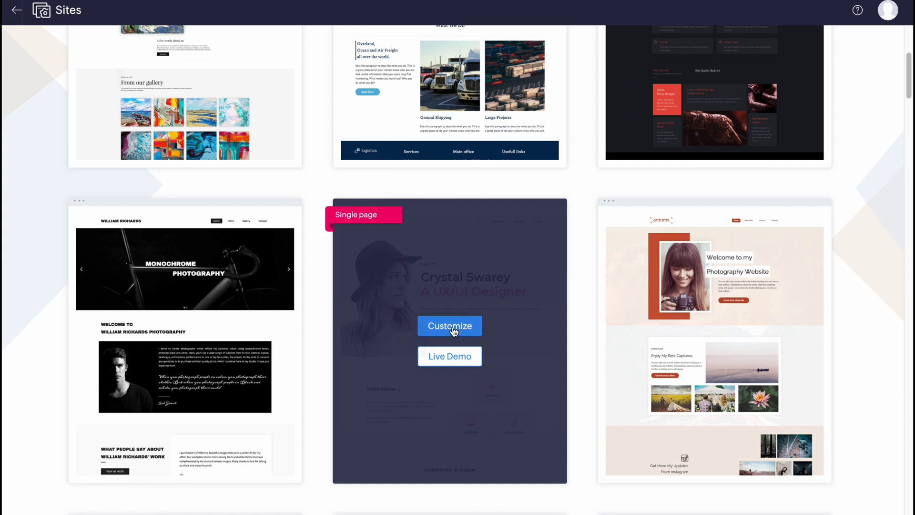
pyautogui.click(450, 326)
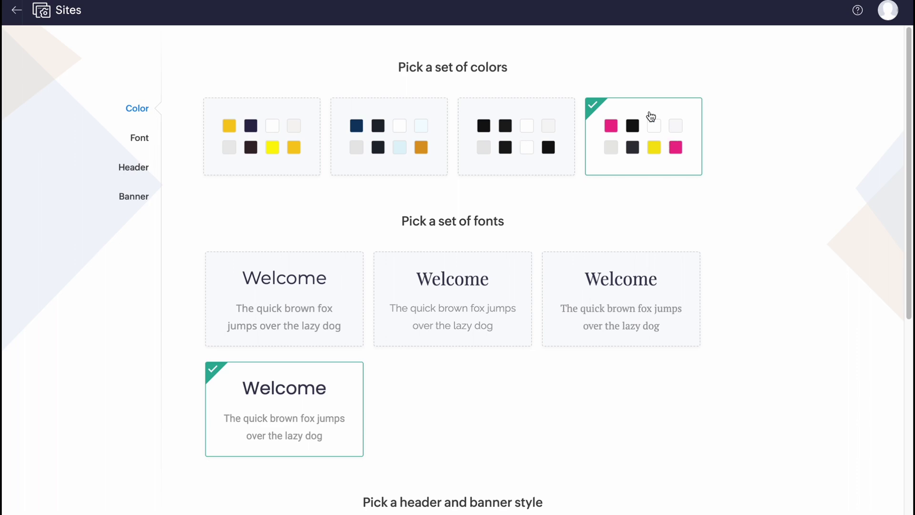
# Step: Apply the yellow colour palette and the all-serif font set
pyautogui.click(281, 145)
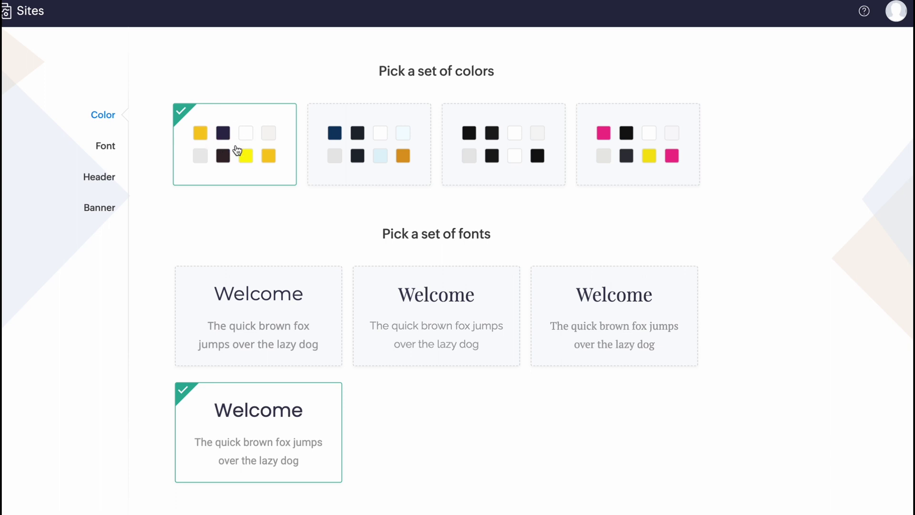
pyautogui.scroll(-3, 498, 200)
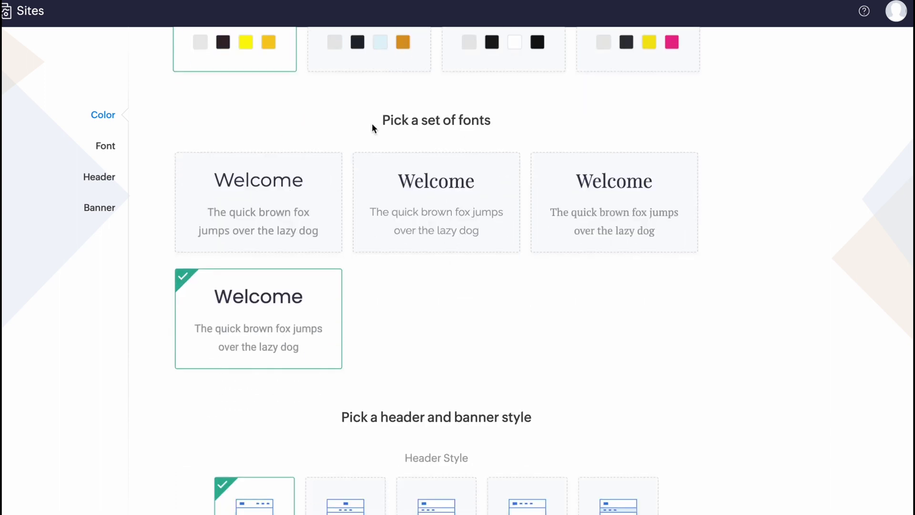
pyautogui.click(277, 210)
pyautogui.click(427, 217)
pyautogui.click(601, 215)
pyautogui.click(283, 310)
pyautogui.click(643, 227)
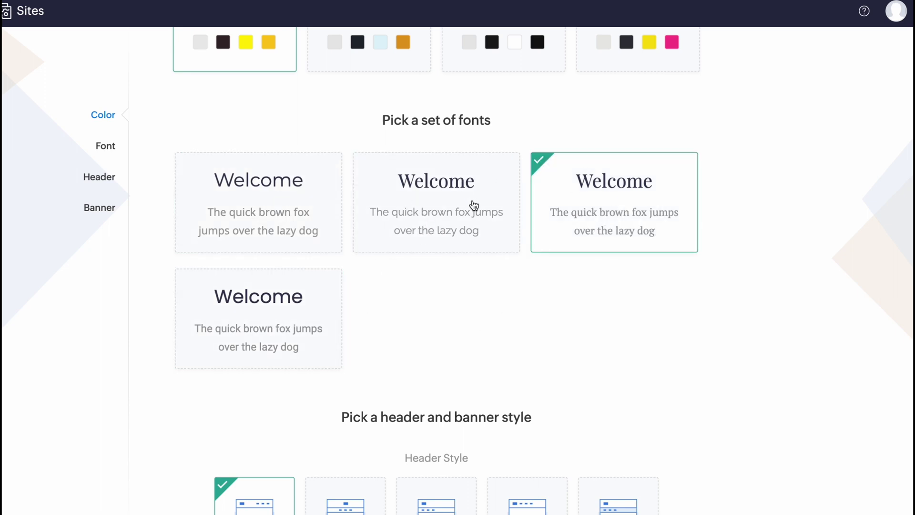
# Step: Choose the fourth header style and the boxed banner layout
pyautogui.scroll(-1, 605, 263)
pyautogui.scroll(-5, 548, 258)
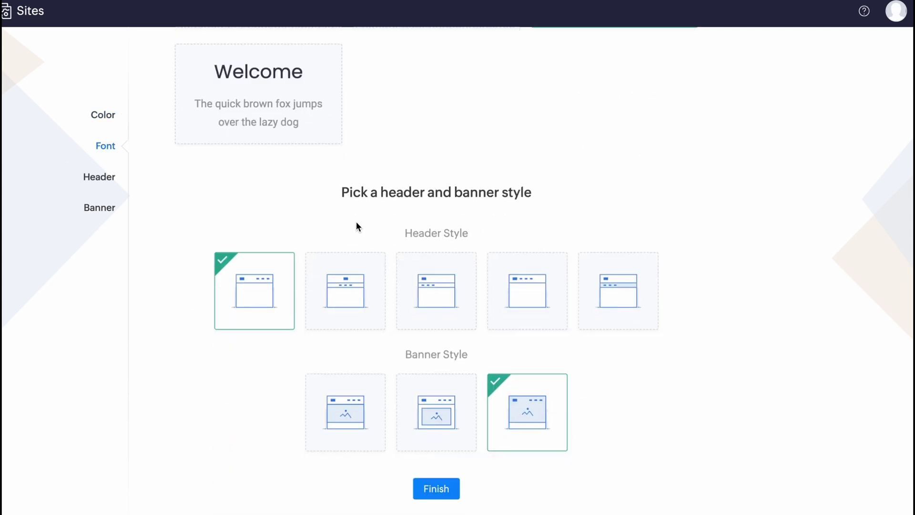
pyautogui.scroll(-1, 515, 214)
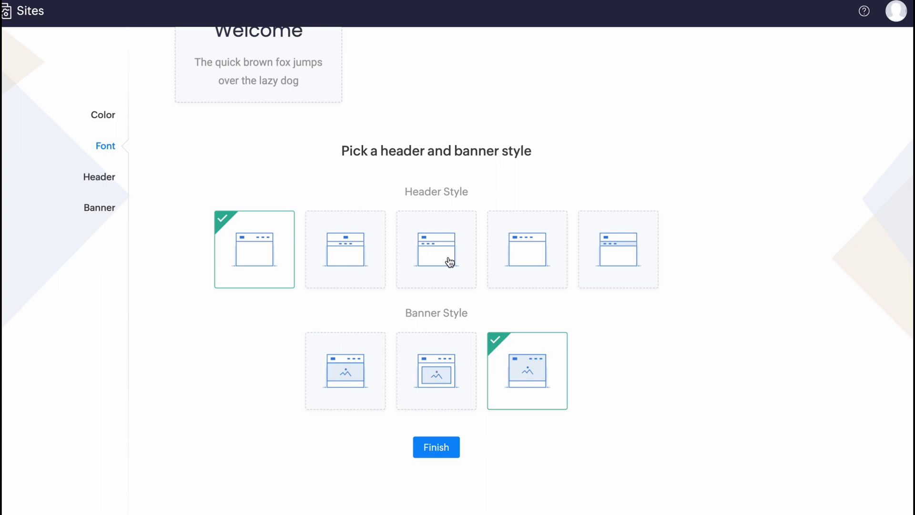
pyautogui.click(516, 252)
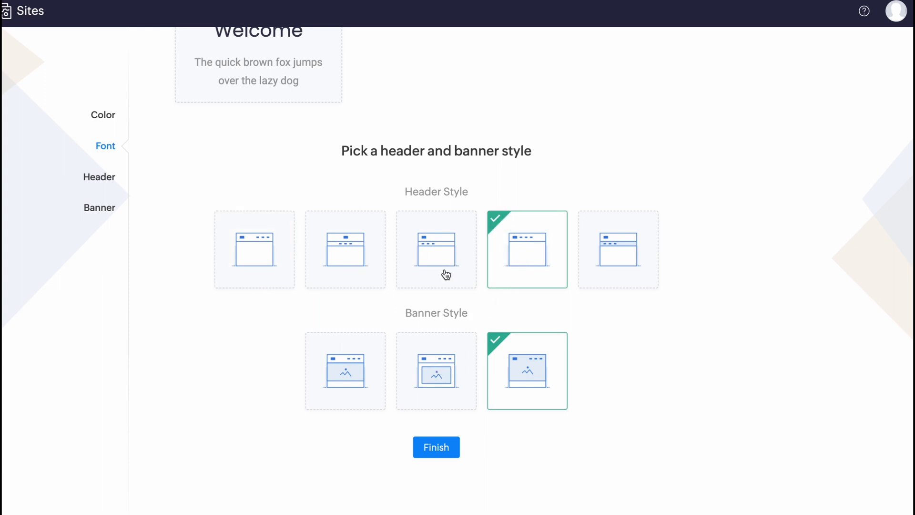
pyautogui.scroll(-2, 450, 269)
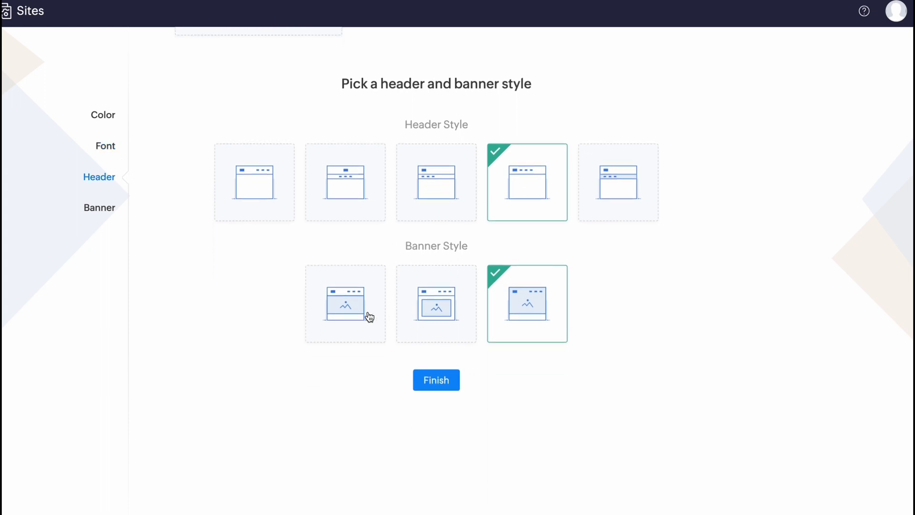
pyautogui.click(430, 309)
pyautogui.scroll(-2, 497, 374)
pyautogui.scroll(-1, 485, 345)
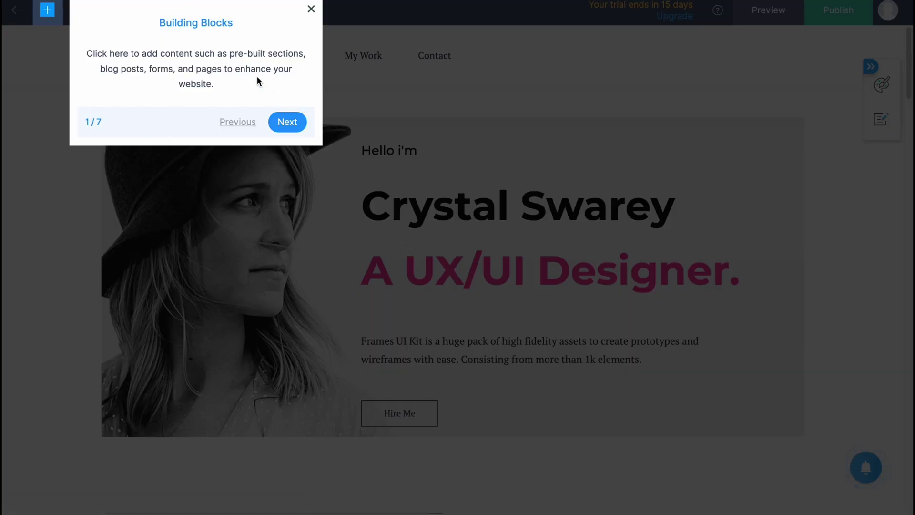
# Step: Close the Building Blocks tour popup in the editor
pyautogui.click(311, 9)
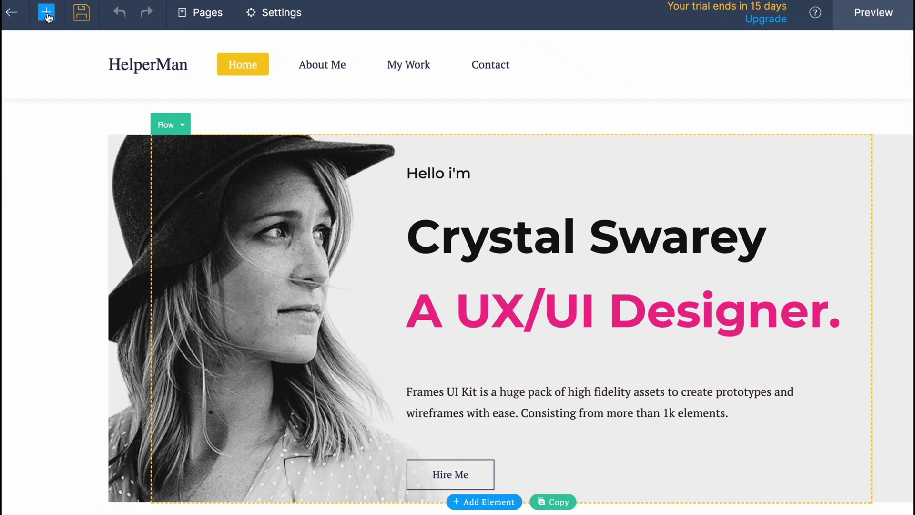
pyautogui.click(48, 14)
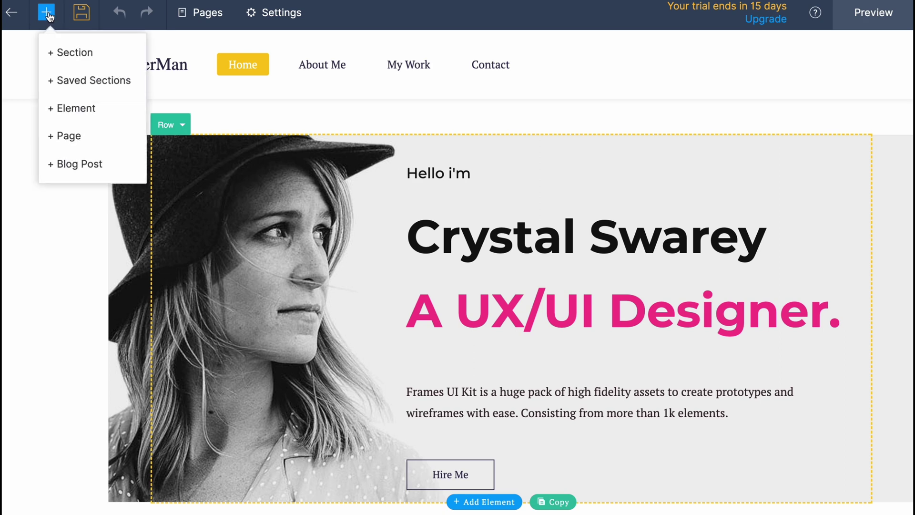
pyautogui.click(78, 15)
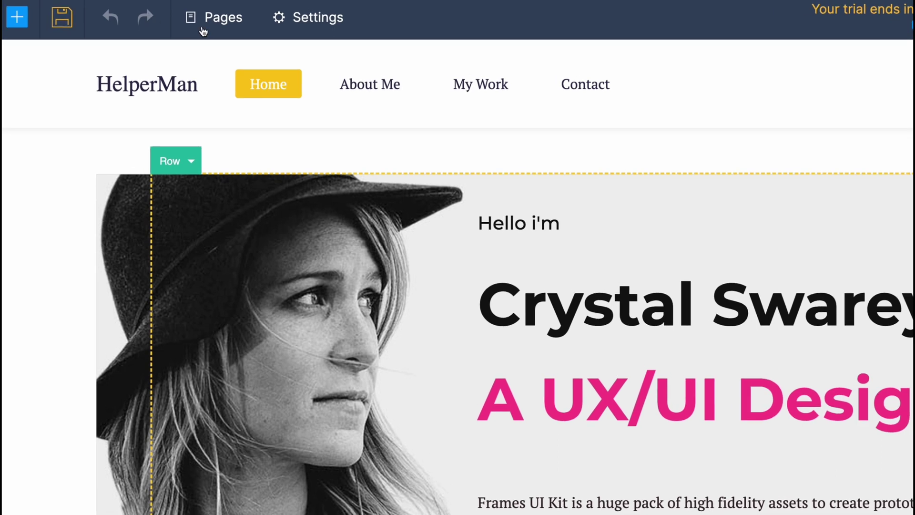
pyautogui.click(207, 14)
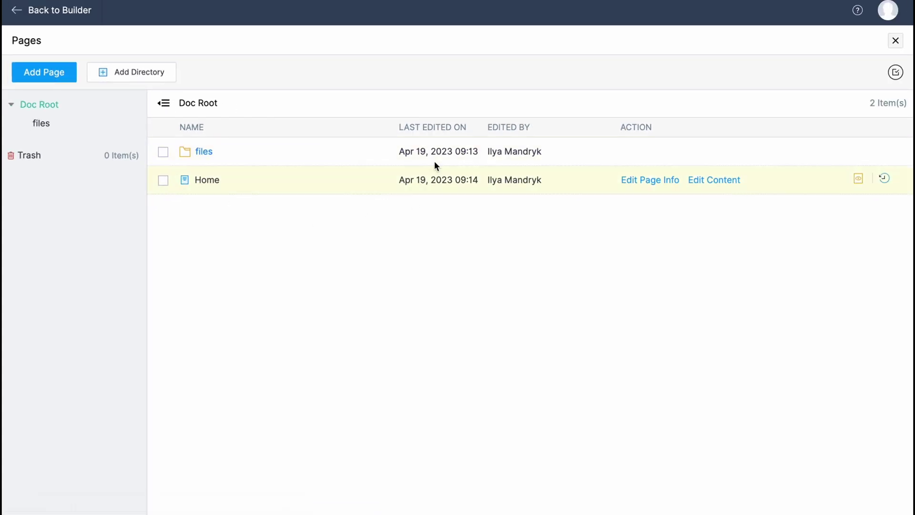
pyautogui.click(895, 41)
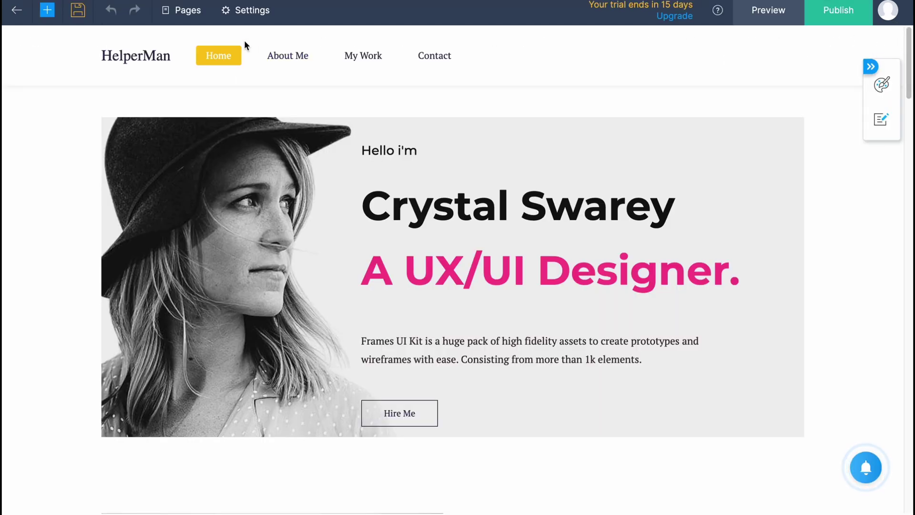
pyautogui.click(250, 10)
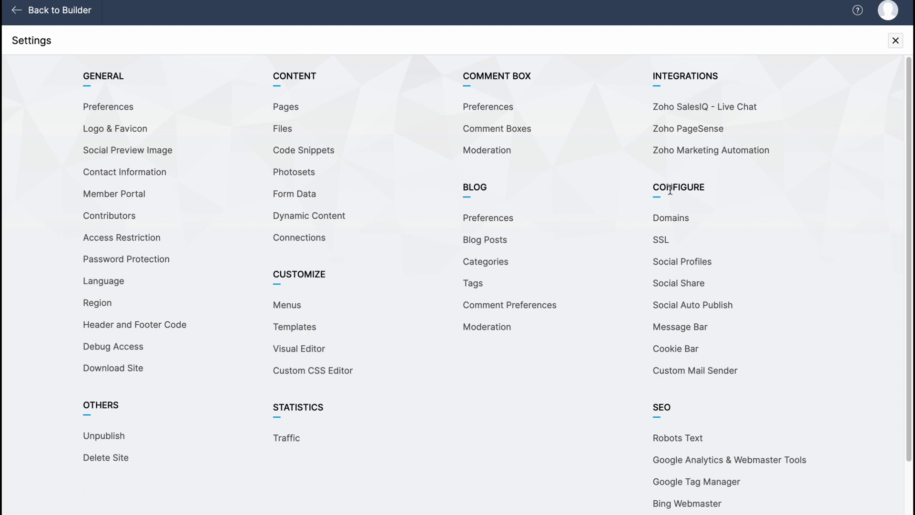
pyautogui.click(897, 41)
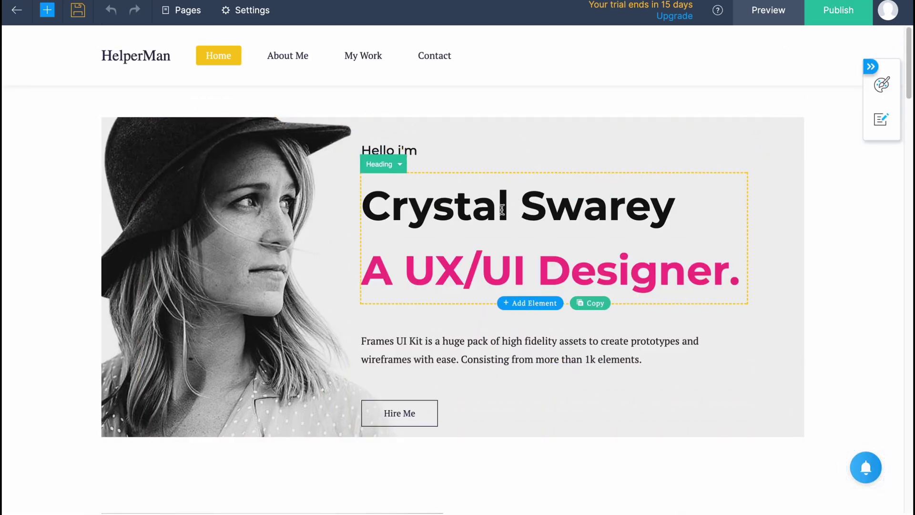
# Step: Replace 'Crystal Swarey' with HelperMan and 'A UX/UI Designer.' with Tutorials in the heading
pyautogui.scroll(-3, 489, 222)
pyautogui.scroll(-10, 488, 221)
pyautogui.scroll(14, 493, 246)
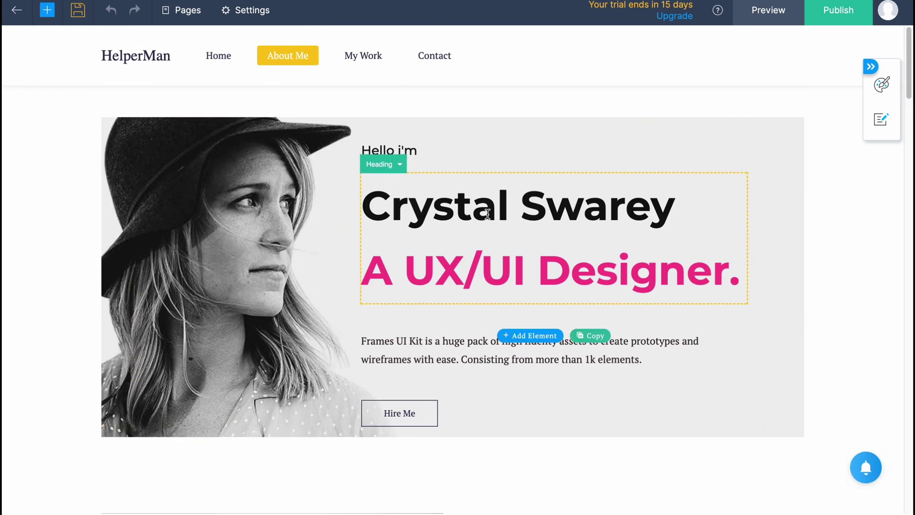
pyautogui.click(563, 214)
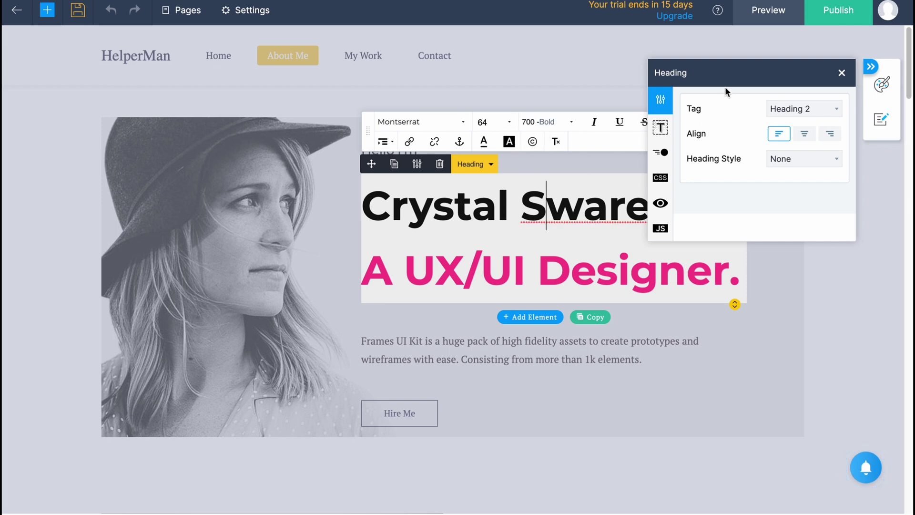
pyautogui.moveTo(730, 82); pyautogui.dragTo(165, 77)
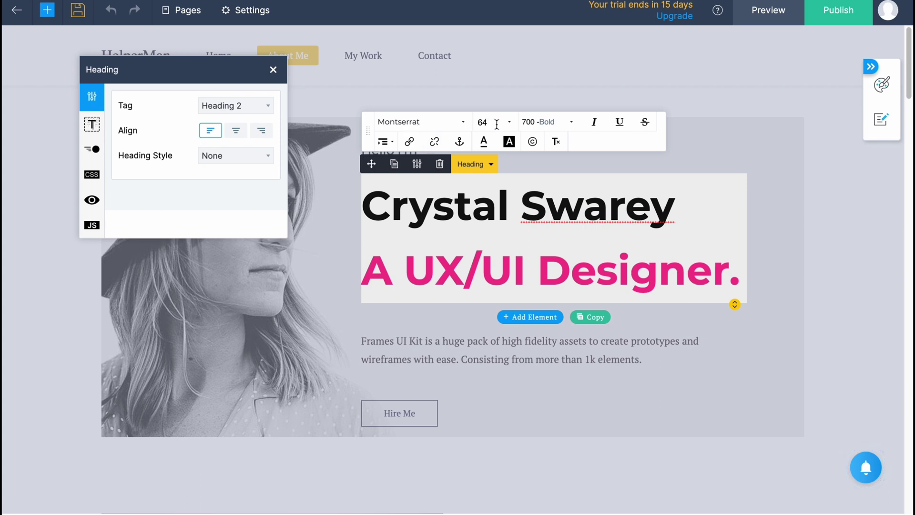
pyautogui.moveTo(670, 207); pyautogui.dragTo(345, 182)
pyautogui.write('Hel')
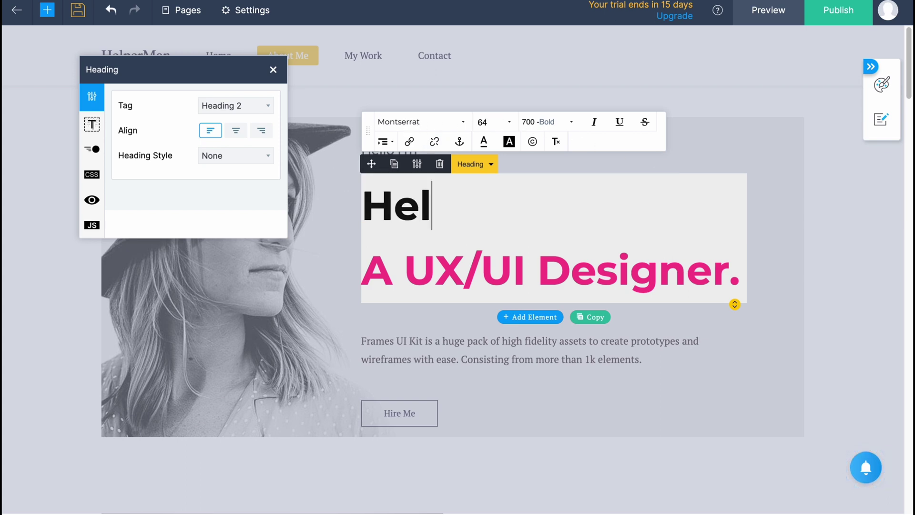
pyautogui.write('perMan')
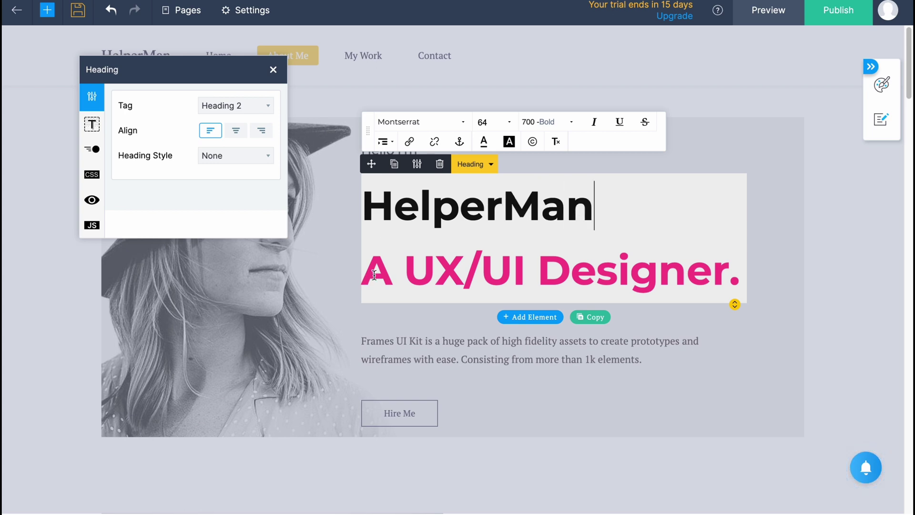
pyautogui.moveTo(374, 272); pyautogui.dragTo(743, 279)
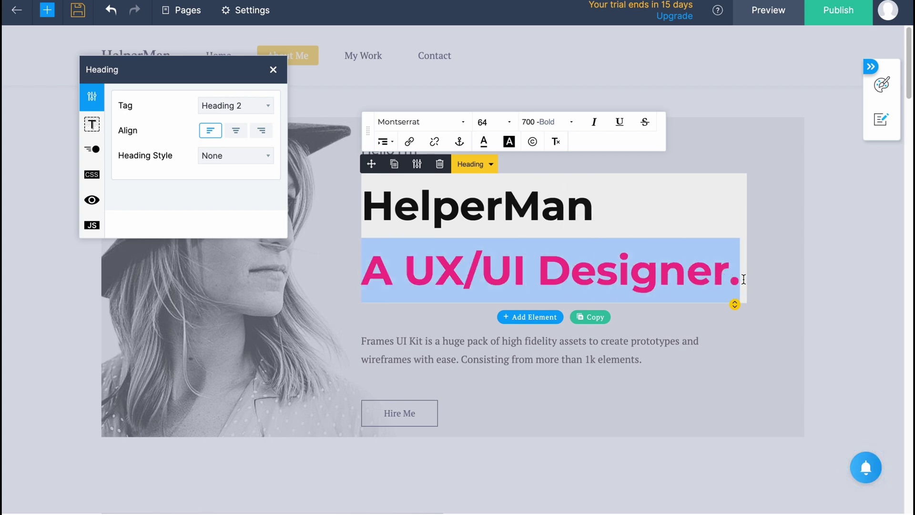
pyautogui.write('Tut')
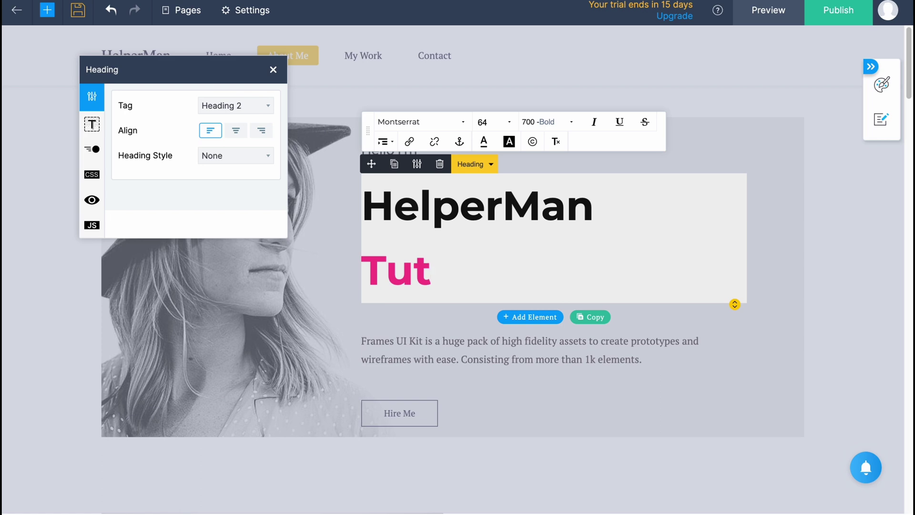
pyautogui.write('orials')
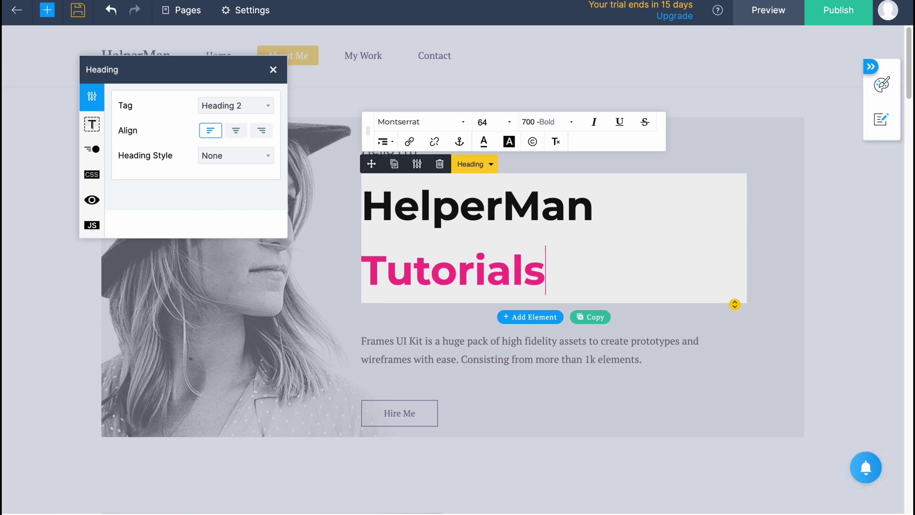
# Step: Set the word HelperMan in the MS Serif font
pyautogui.moveTo(595, 210); pyautogui.dragTo(343, 206)
pyautogui.click(460, 122)
pyautogui.click(457, 259)
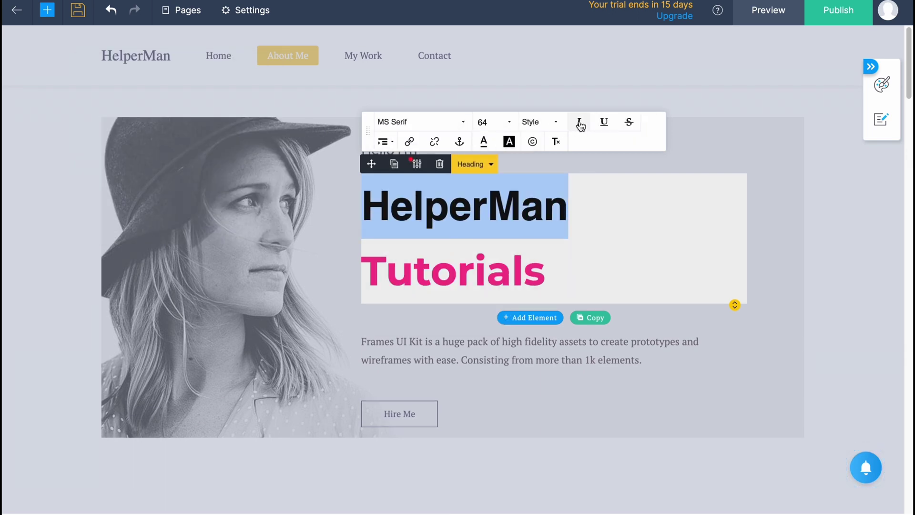
pyautogui.click(461, 271)
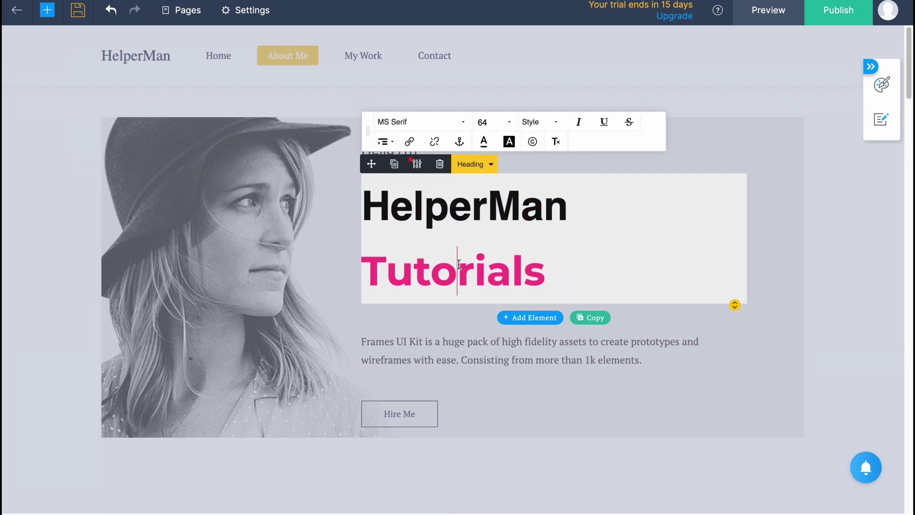
pyautogui.doubleClick(493, 270)
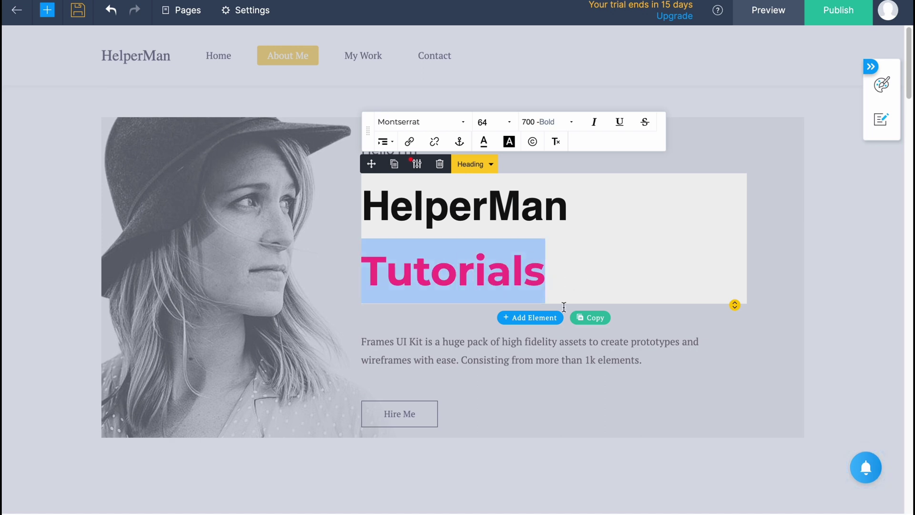
pyautogui.click(645, 362)
pyautogui.click(512, 269)
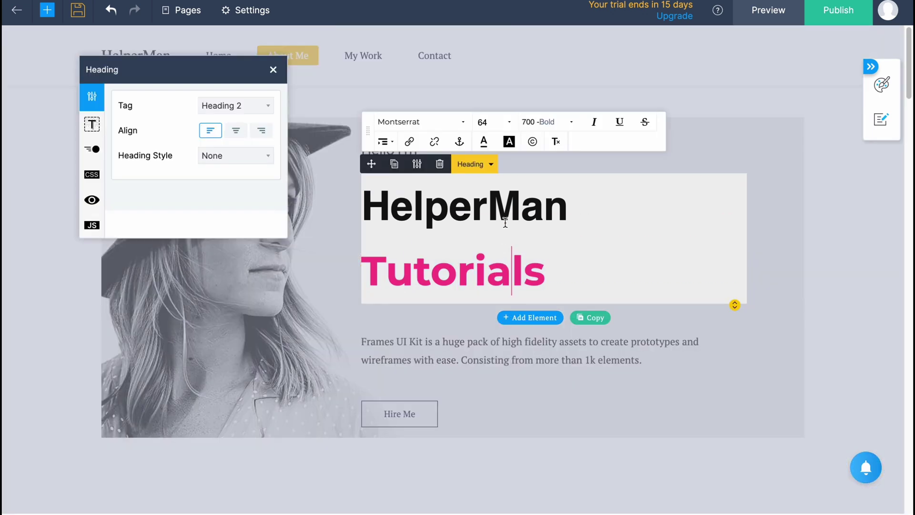
# Step: Add an icon element below the heading and swap its house icon for a lightning bolt
pyautogui.click(541, 323)
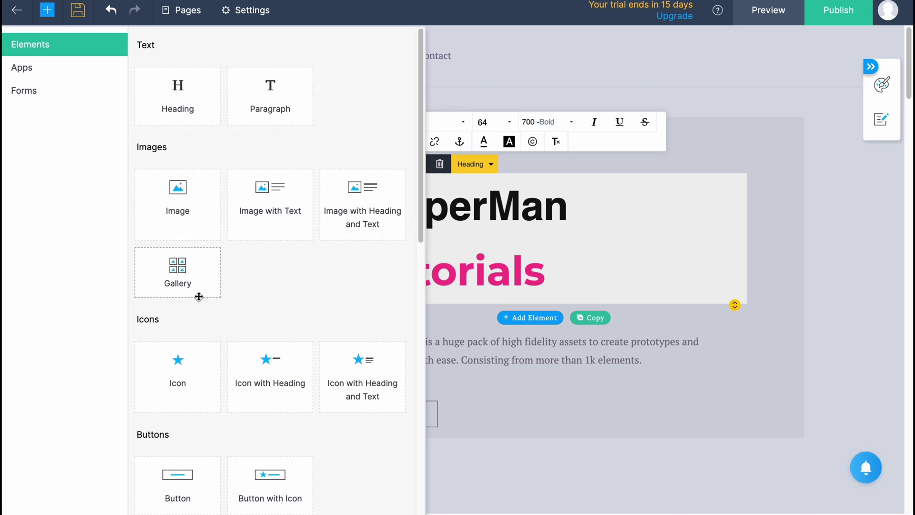
pyautogui.click(178, 370)
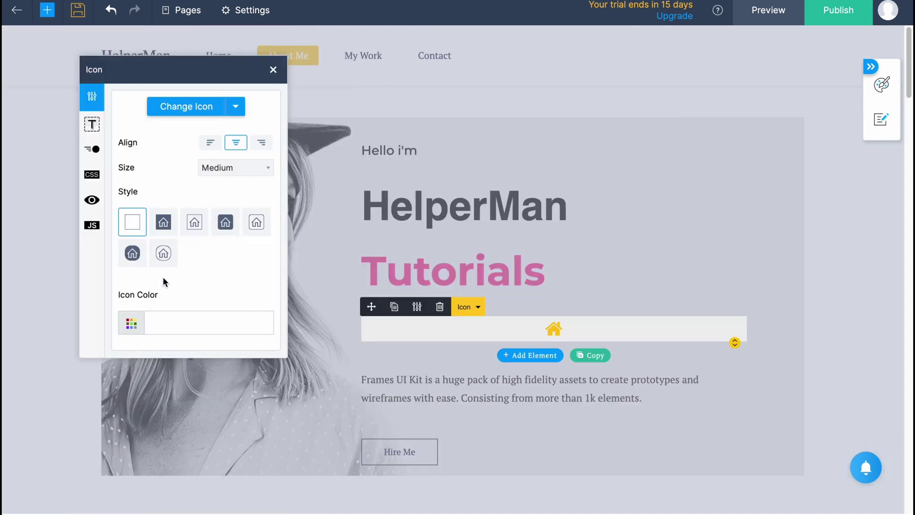
pyautogui.click(218, 113)
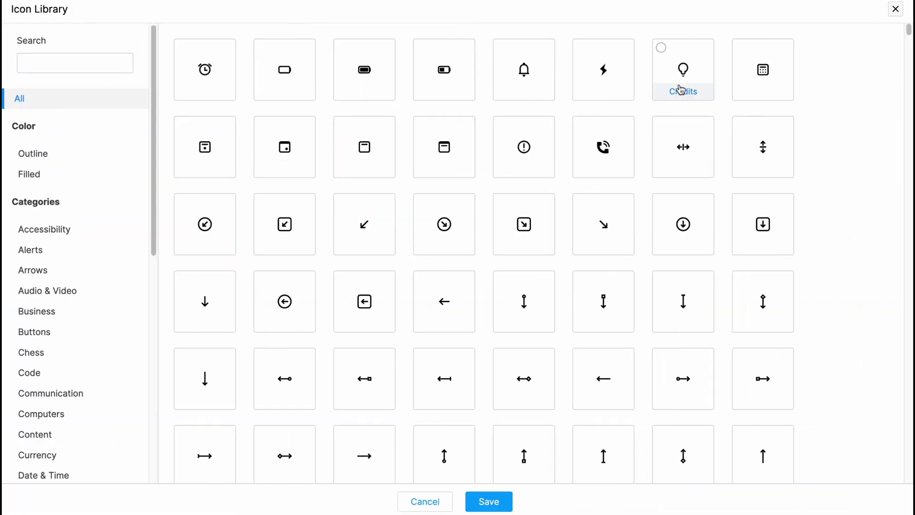
pyautogui.click(604, 77)
pyautogui.click(488, 501)
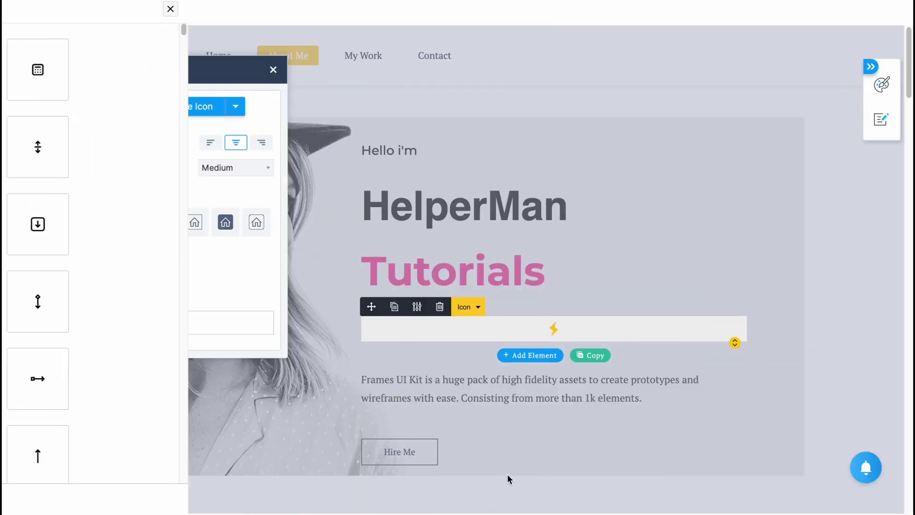
pyautogui.click(609, 261)
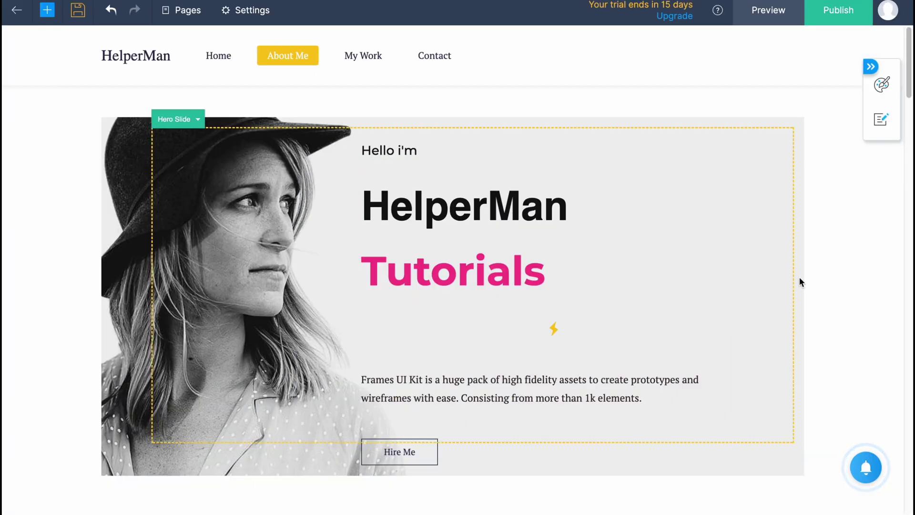
pyautogui.click(554, 328)
pyautogui.click(853, 247)
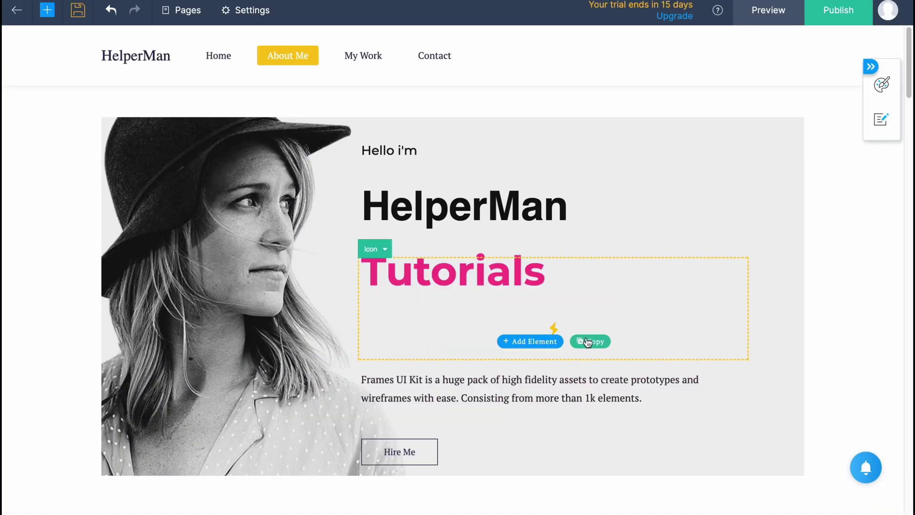
pyautogui.click(553, 328)
pyautogui.click(837, 286)
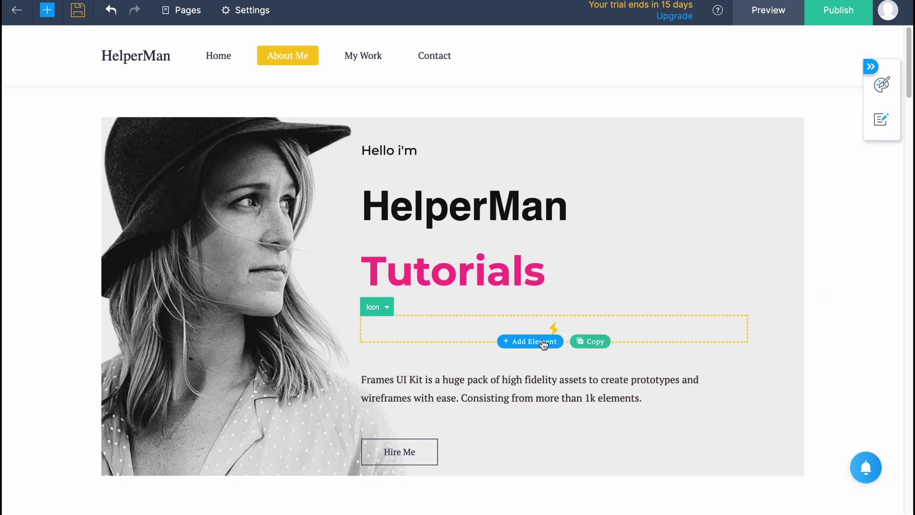
pyautogui.click(551, 325)
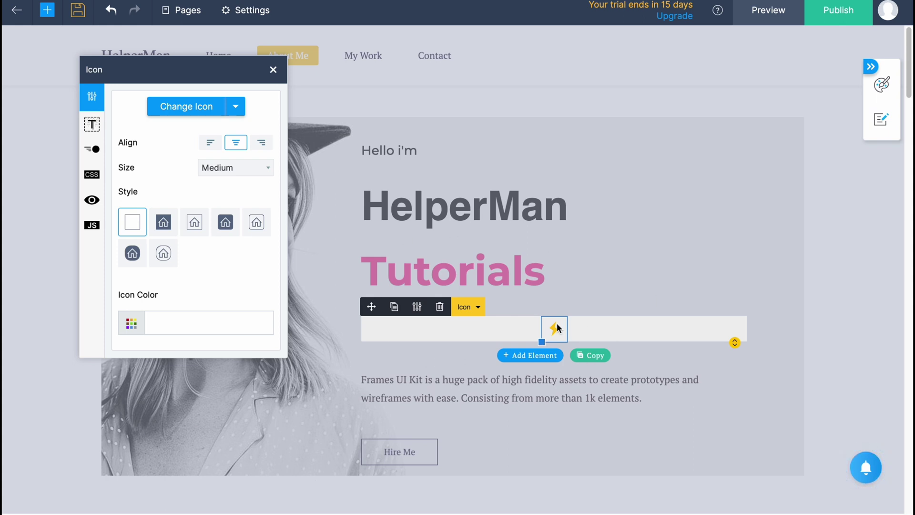
pyautogui.click(813, 224)
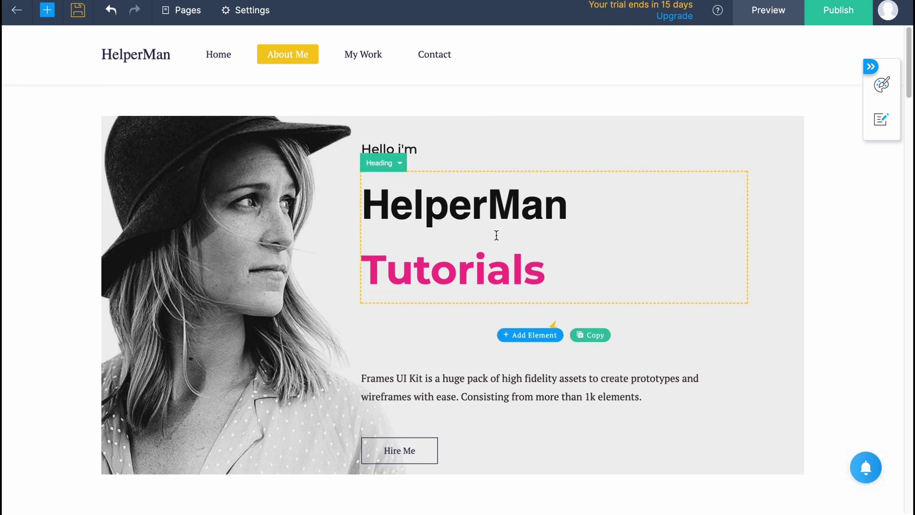
pyautogui.scroll(-1, 618, 286)
pyautogui.scroll(-3, 616, 291)
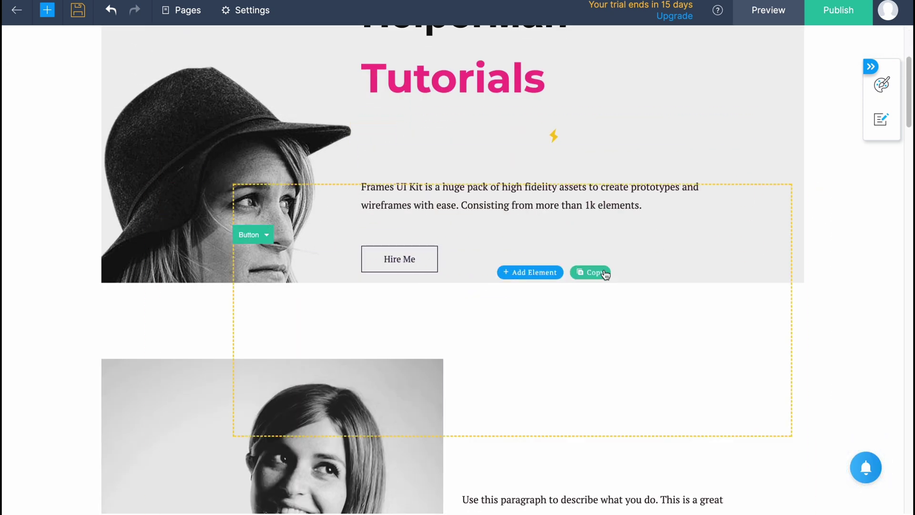
pyautogui.scroll(4, 552, 278)
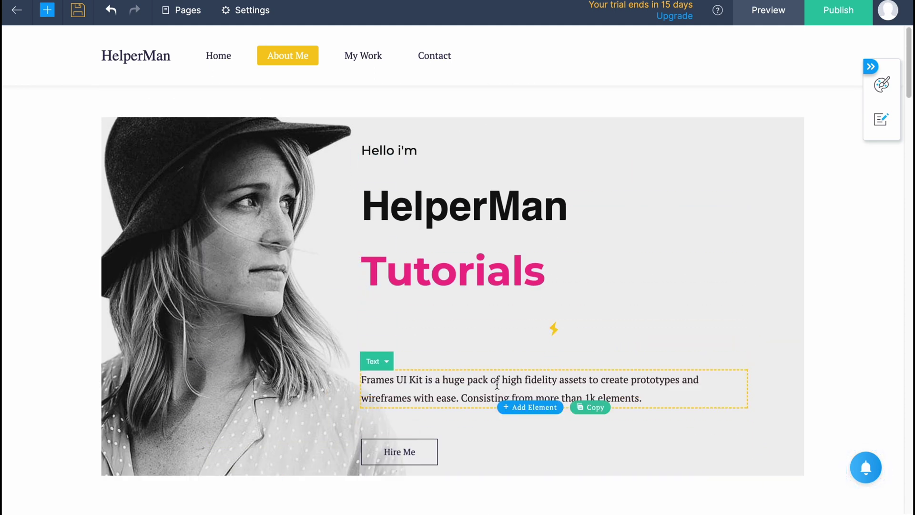
pyautogui.click(414, 455)
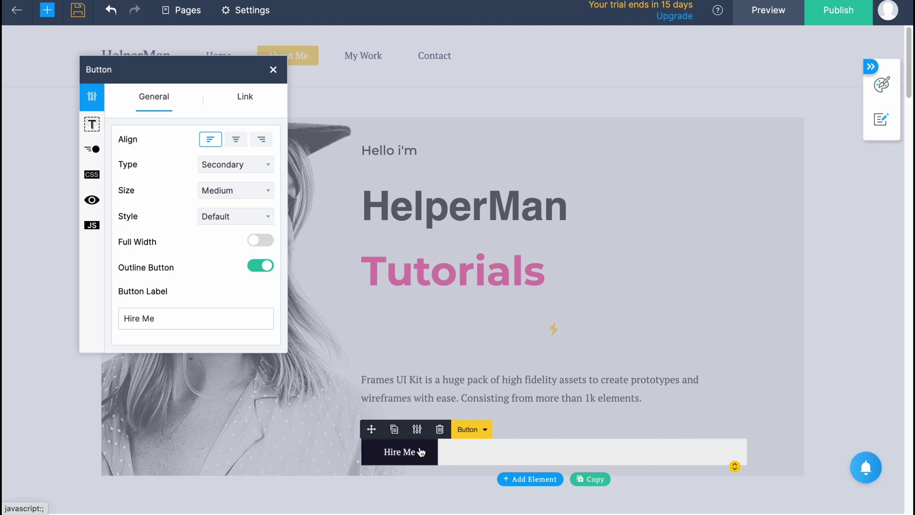
pyautogui.click(243, 97)
pyautogui.moveTo(158, 158); pyautogui.dragTo(176, 196)
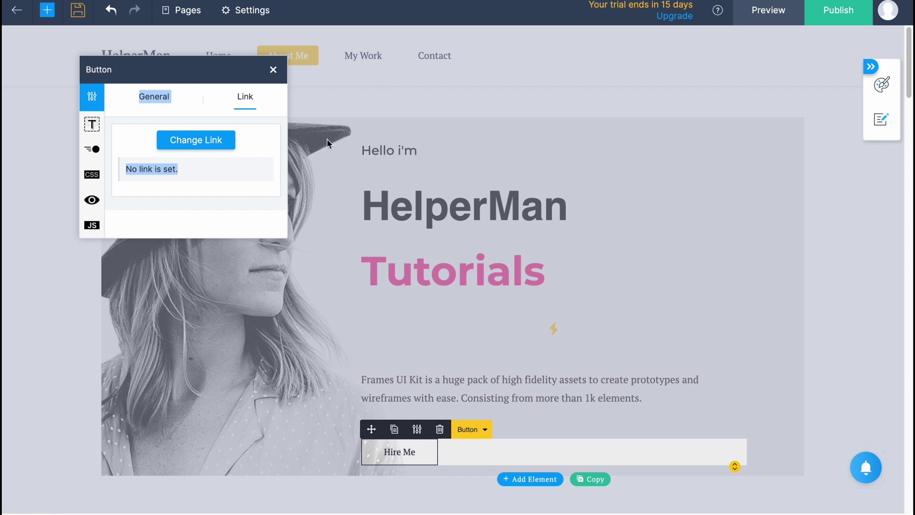
pyautogui.click(92, 125)
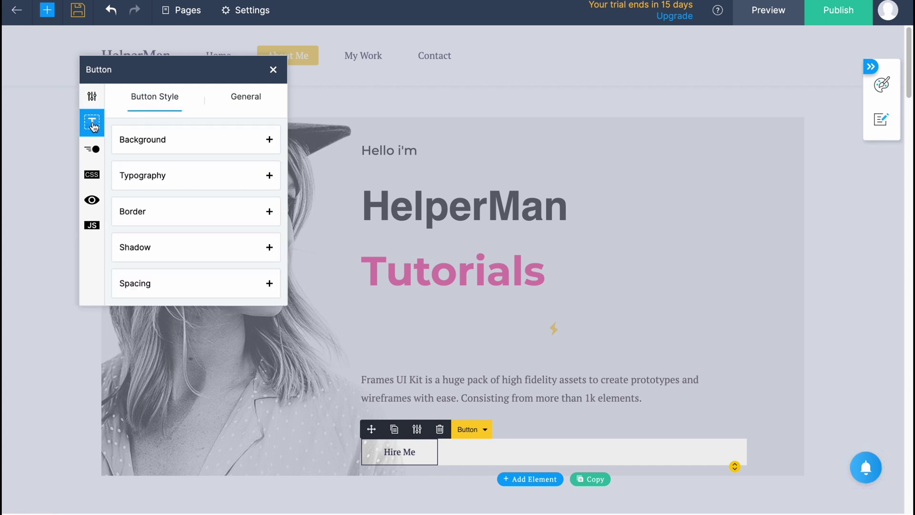
pyautogui.click(177, 143)
pyautogui.click(135, 197)
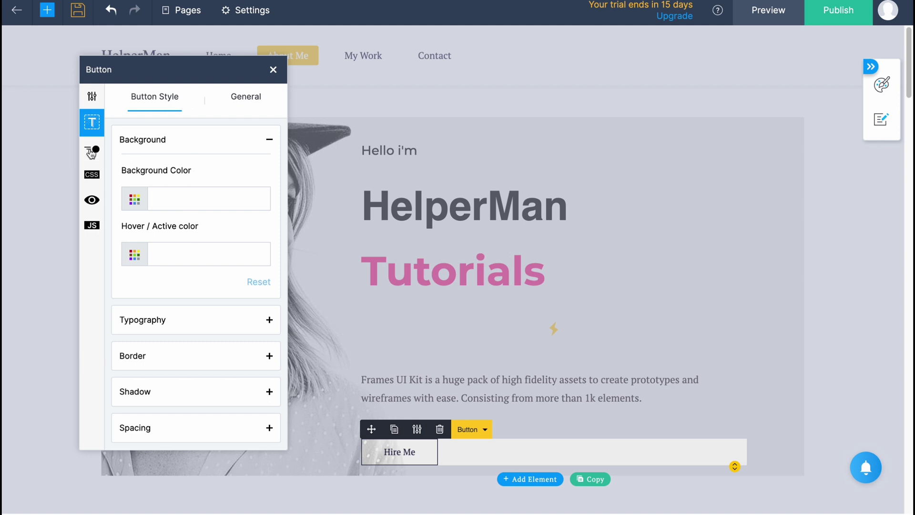
pyautogui.click(93, 151)
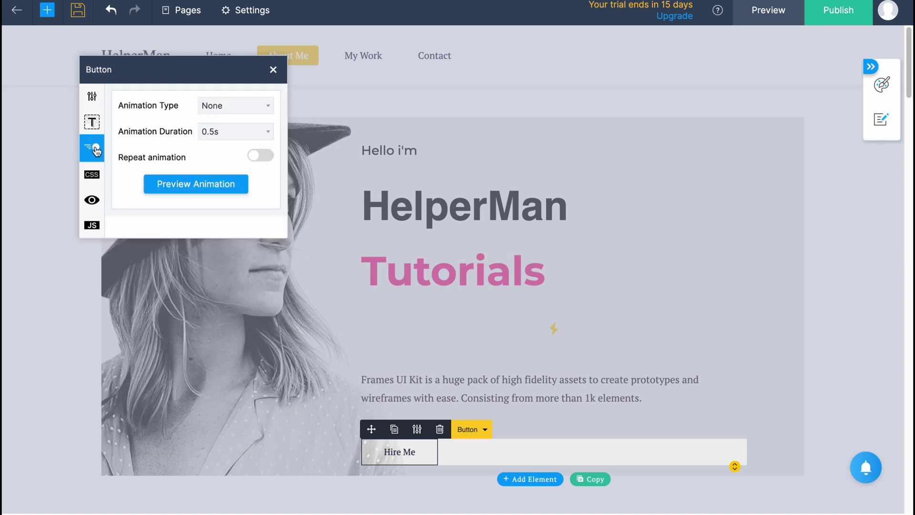
pyautogui.click(96, 184)
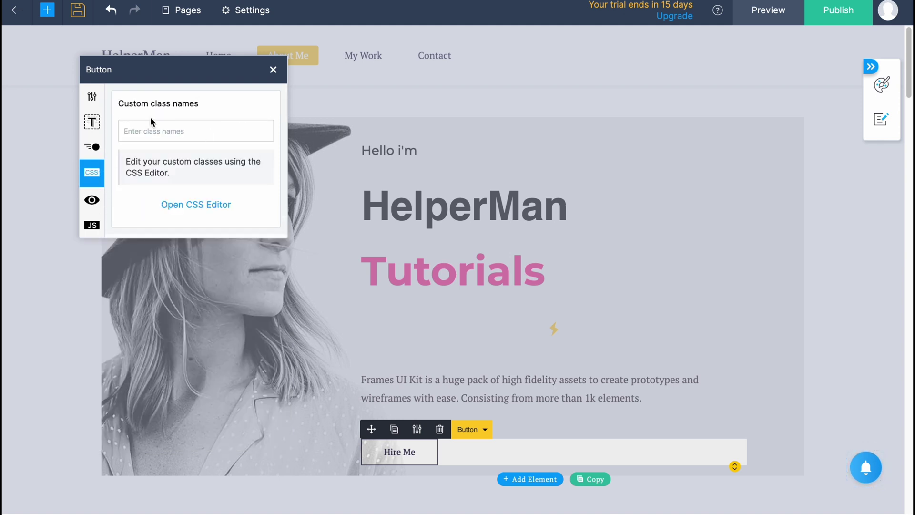
pyautogui.click(95, 206)
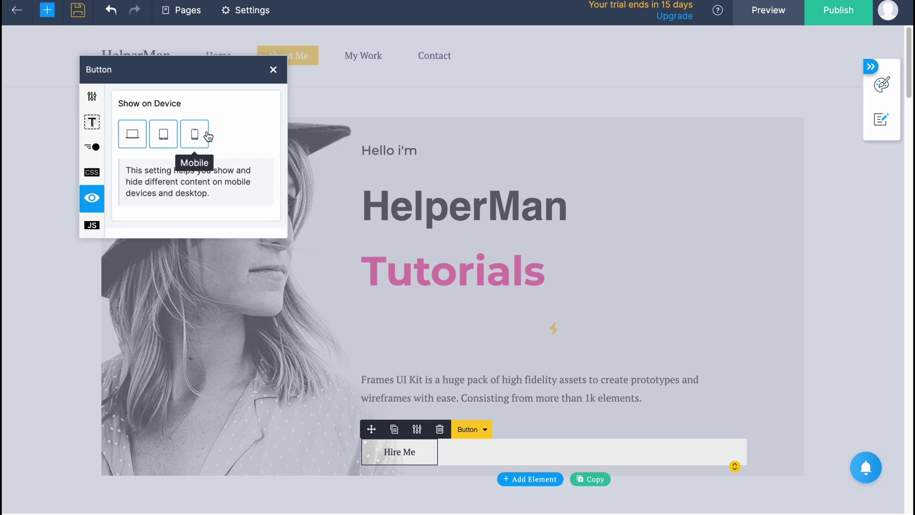
pyautogui.click(273, 70)
pyautogui.click(814, 264)
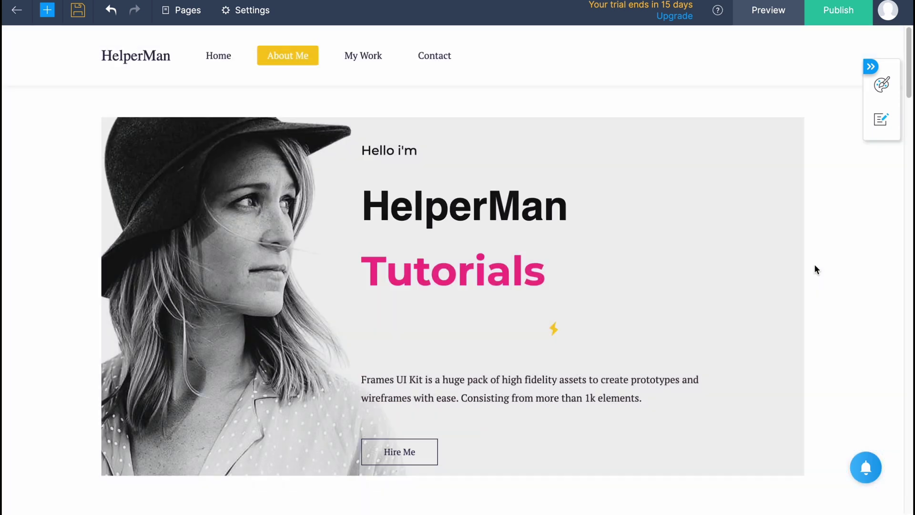
pyautogui.click(198, 245)
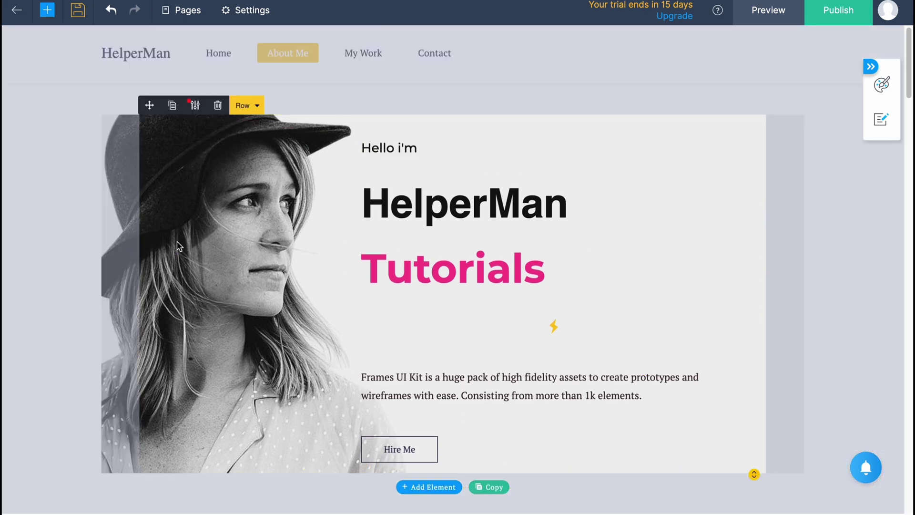
pyautogui.click(125, 242)
pyautogui.click(126, 246)
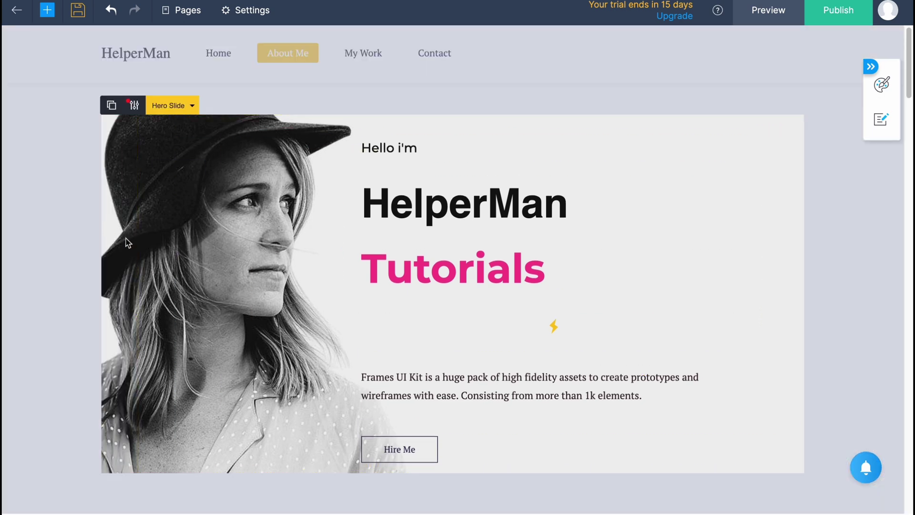
pyautogui.click(184, 107)
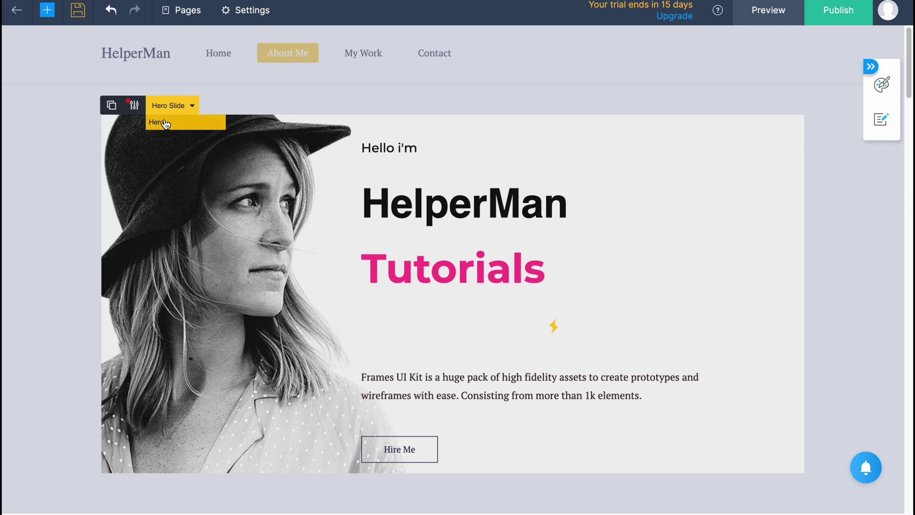
pyautogui.click(135, 105)
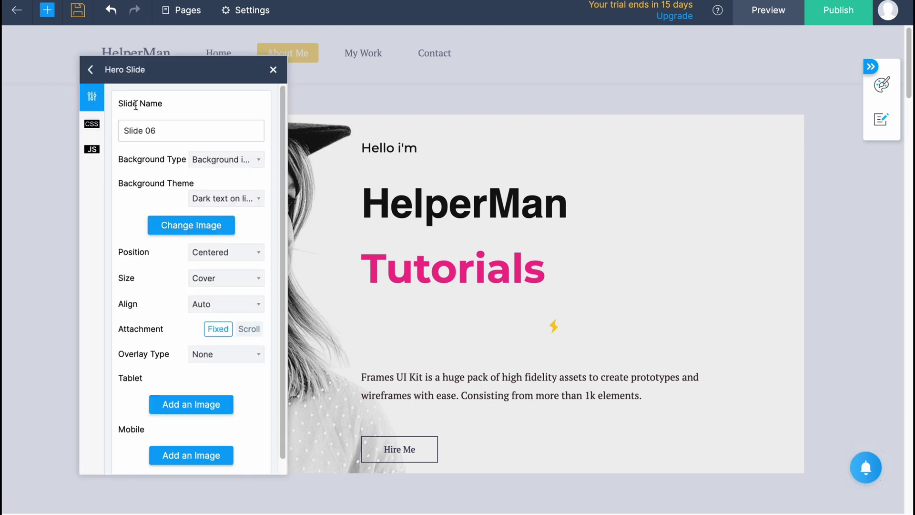
pyautogui.click(196, 226)
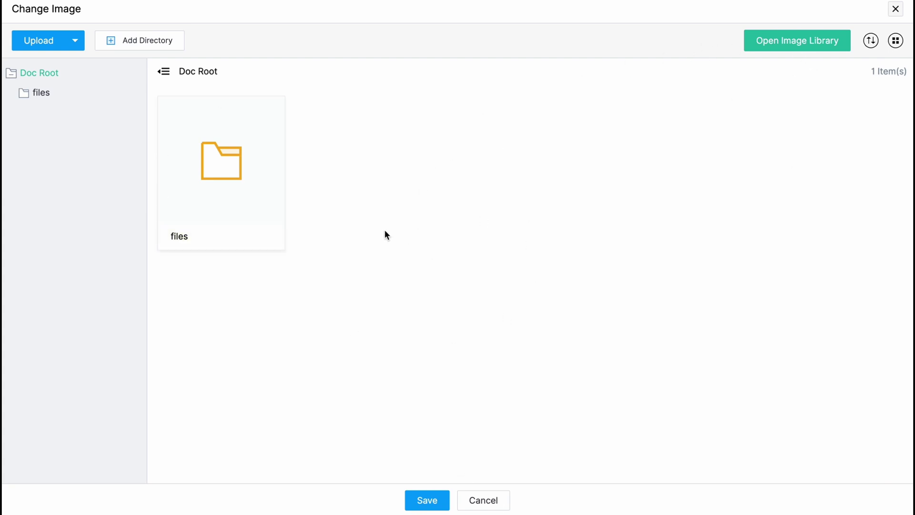
pyautogui.click(38, 43)
pyautogui.click(348, 211)
pyautogui.click(347, 201)
pyautogui.click(339, 212)
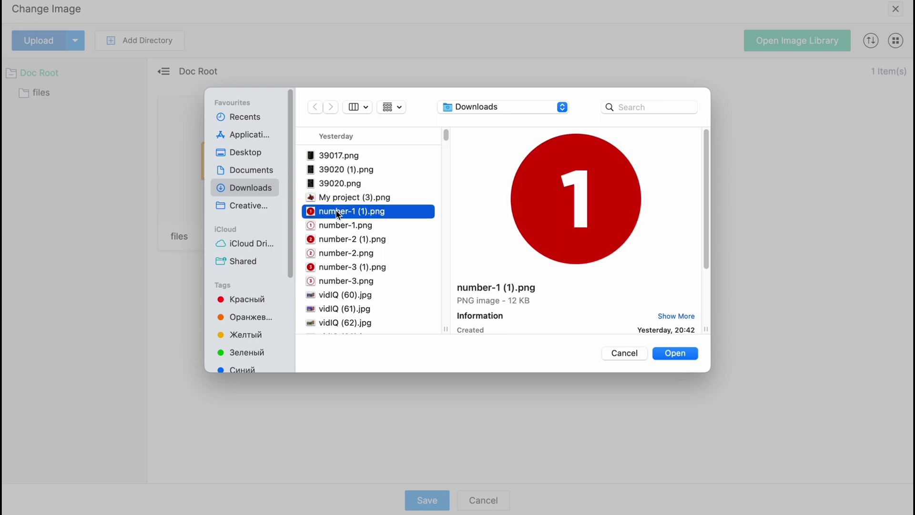
pyautogui.click(677, 353)
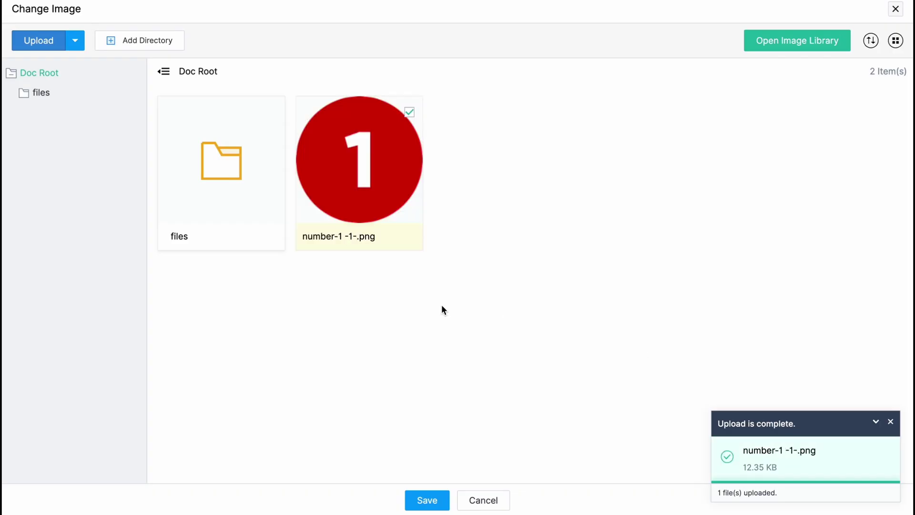
pyautogui.click(360, 179)
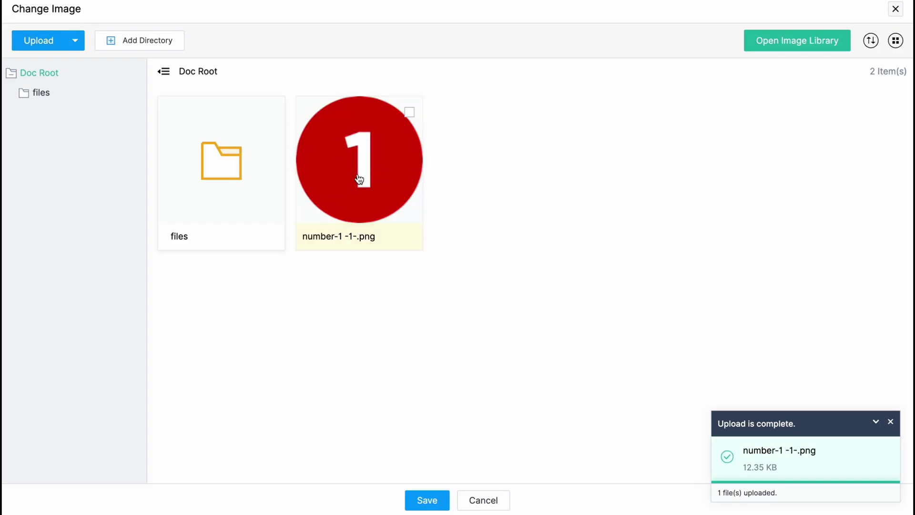
pyautogui.click(437, 498)
pyautogui.click(410, 114)
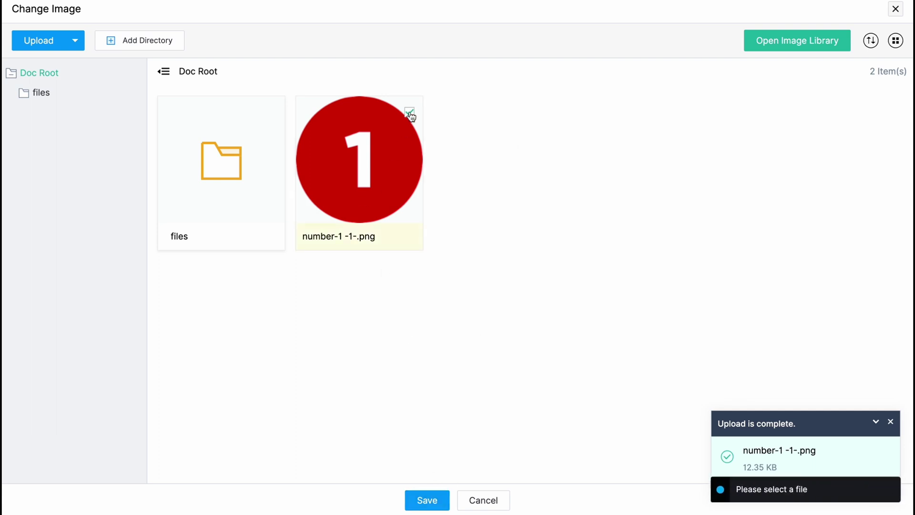
pyautogui.click(428, 506)
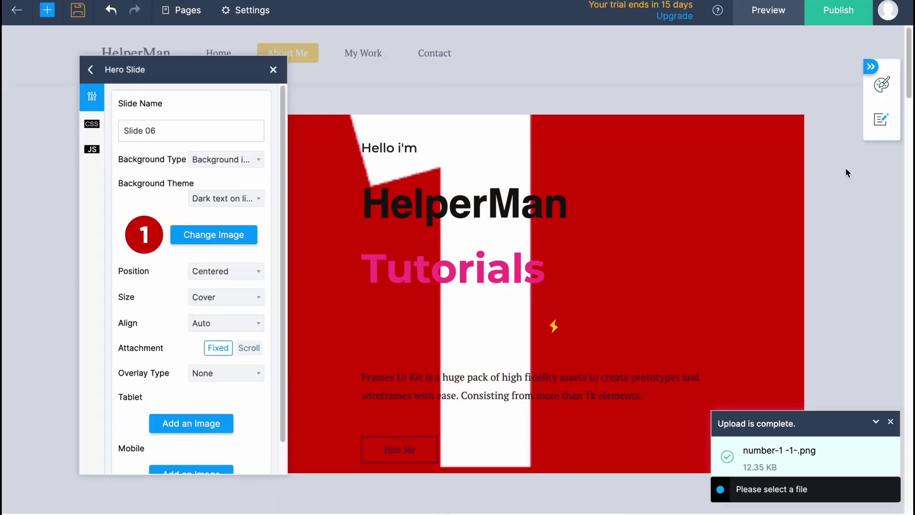
pyautogui.click(834, 186)
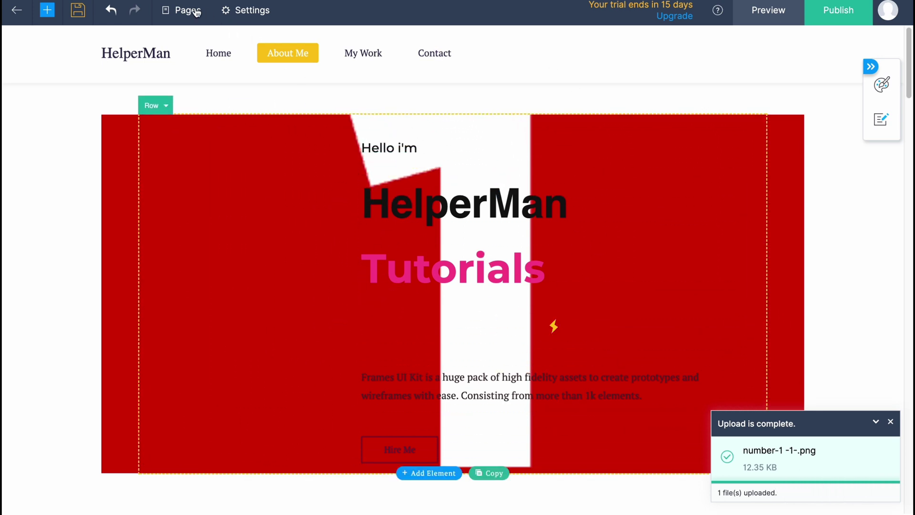
pyautogui.click(109, 11)
# Step: Close the slide settings and upload notice, save the site, and start publishing
pyautogui.click(397, 98)
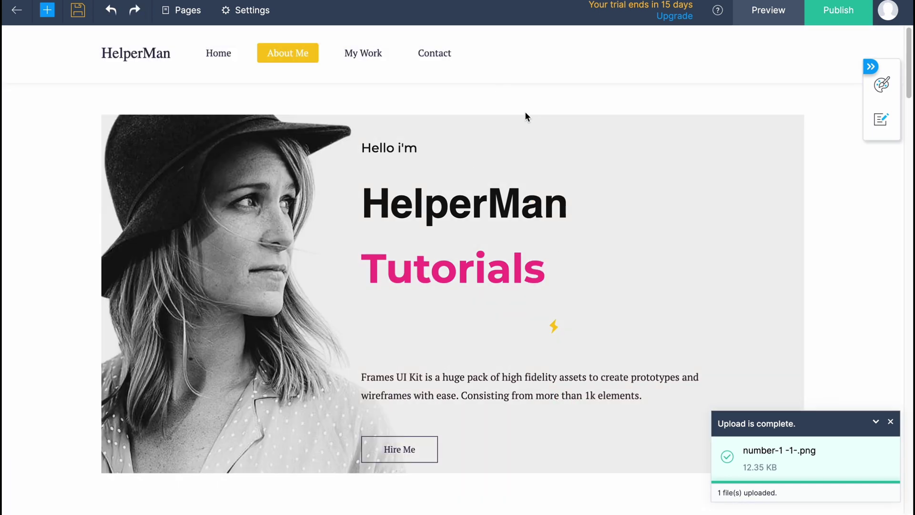
pyautogui.scroll(-4, 871, 287)
pyautogui.click(892, 421)
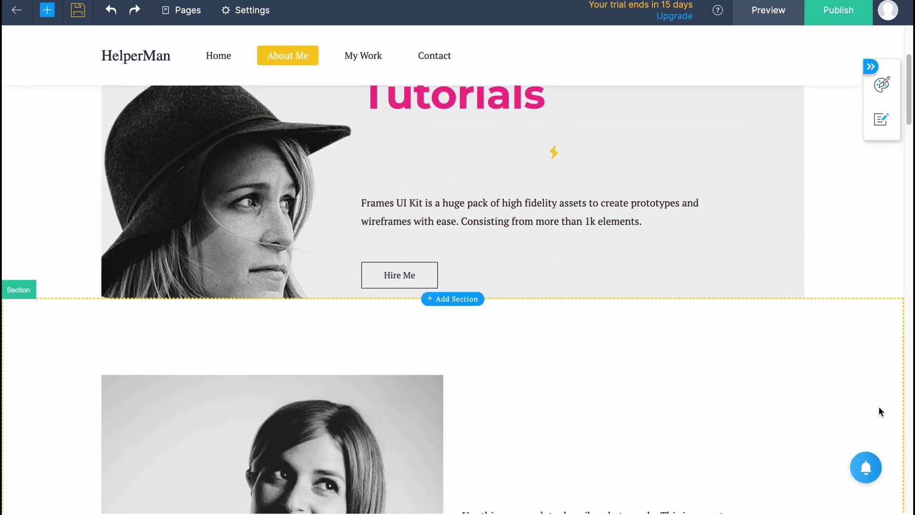
pyautogui.scroll(-6, 635, 313)
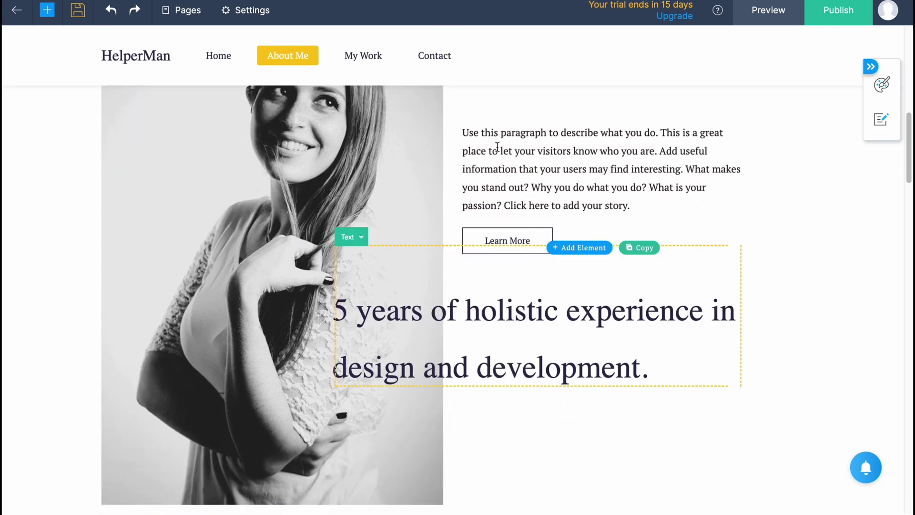
pyautogui.scroll(-8, 447, 262)
pyautogui.scroll(-10, 445, 259)
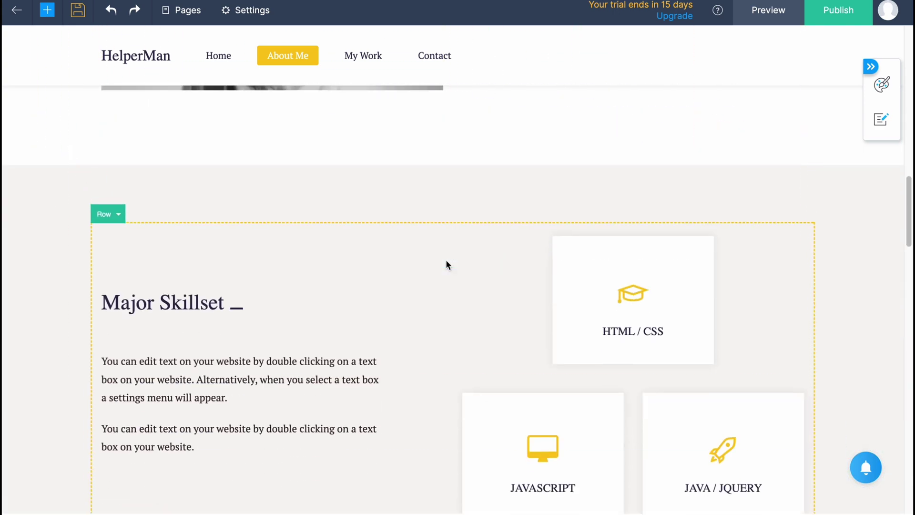
pyautogui.click(81, 13)
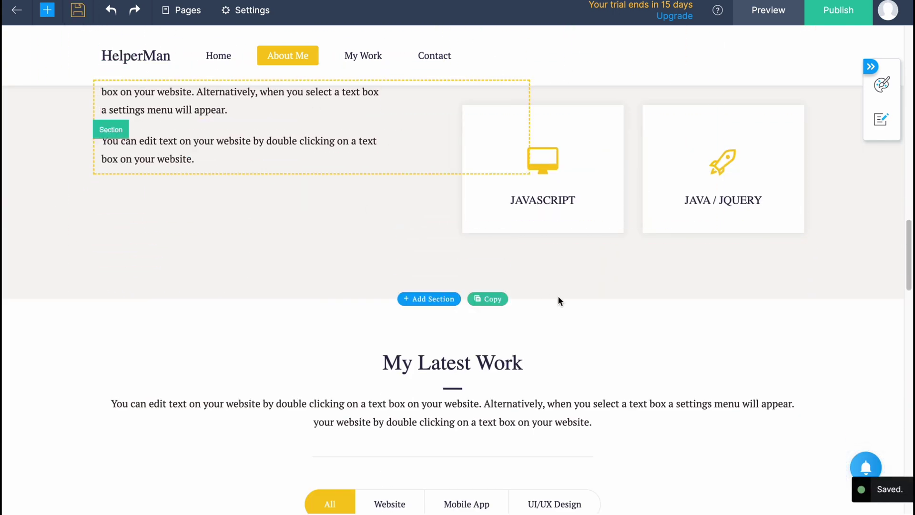
pyautogui.scroll(20, 558, 295)
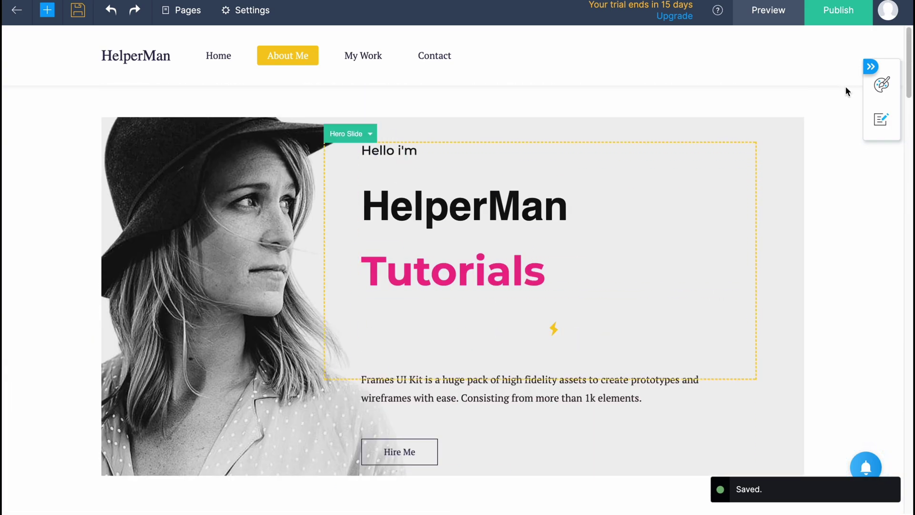
pyautogui.click(838, 8)
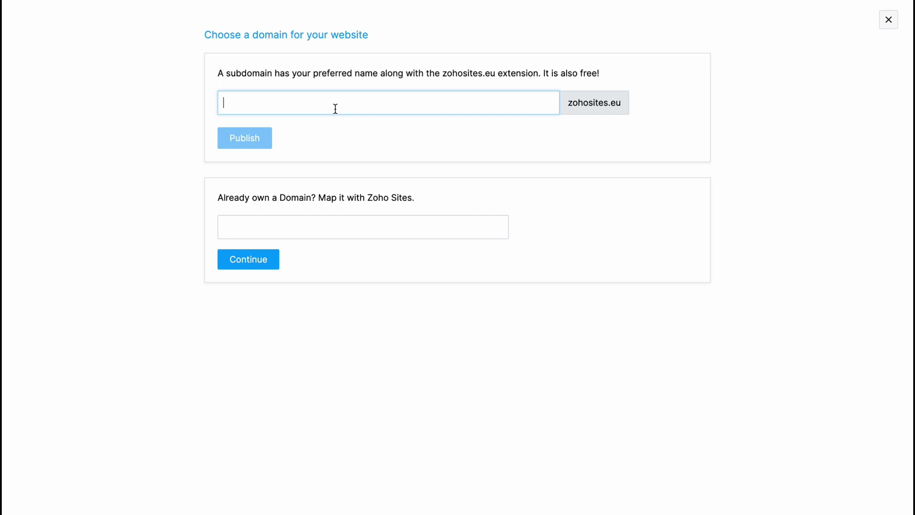
# Step: Publish to the helperman123123123123.zohosites.eu subdomain and view the live site
pyautogui.write('lper')
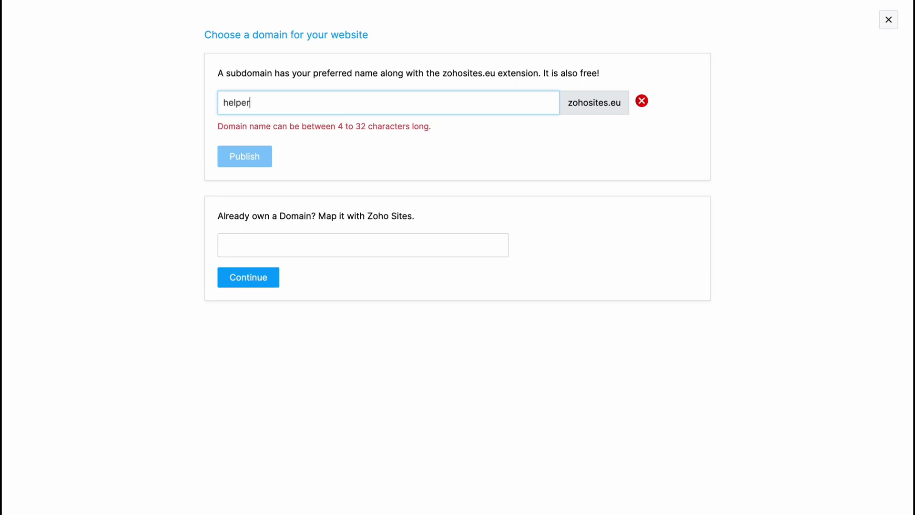
pyautogui.write('man123123123123')
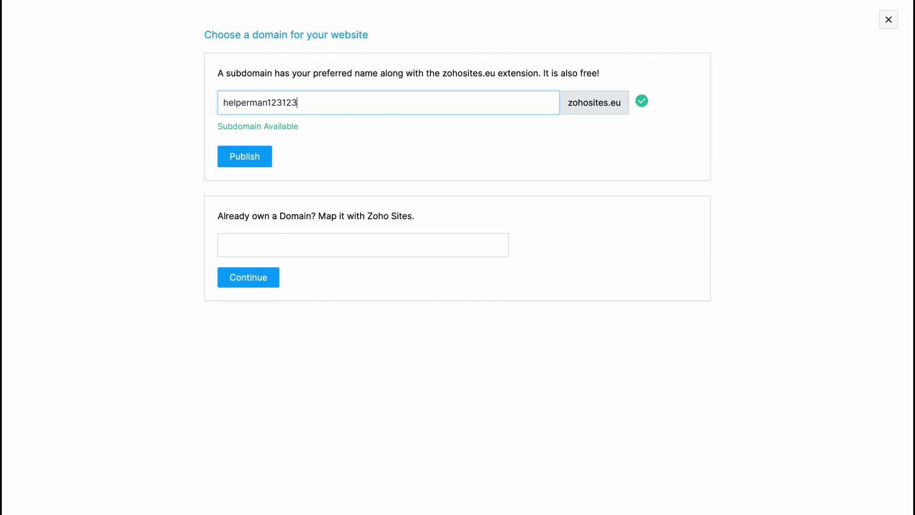
pyautogui.click(242, 161)
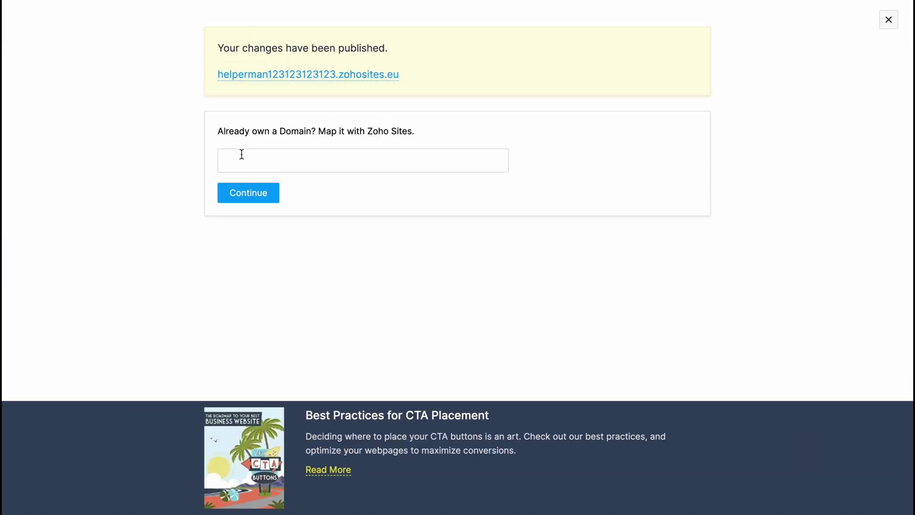
pyautogui.click(313, 76)
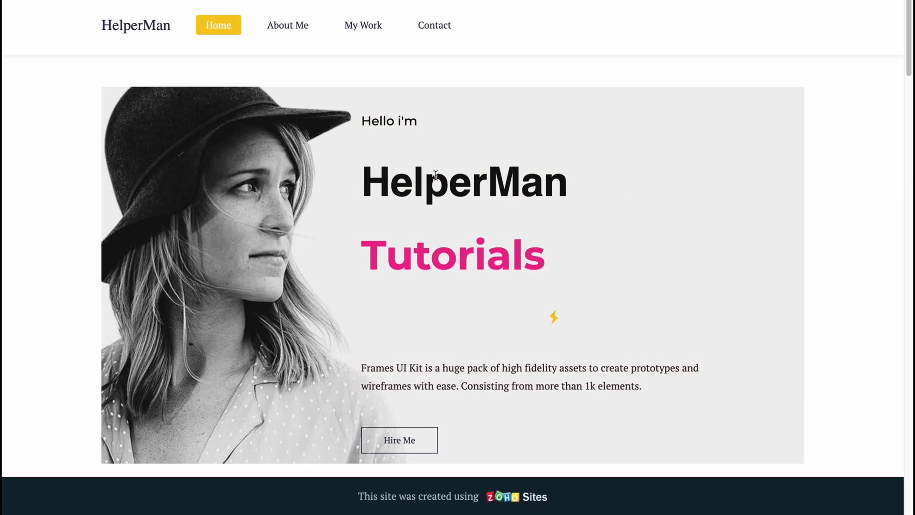
# Step: Browse the live HelperMan site, including its My Work section, then return to the editor
pyautogui.scroll(-15, 531, 205)
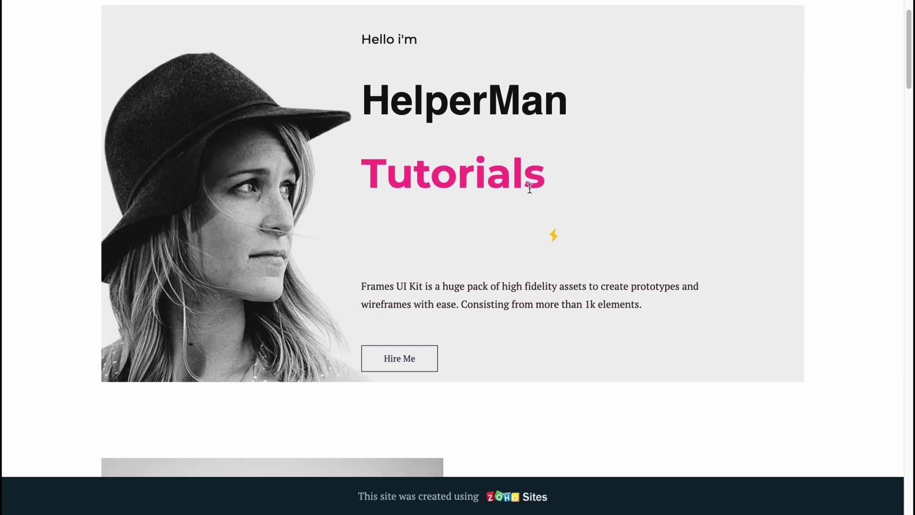
pyautogui.scroll(15, 532, 209)
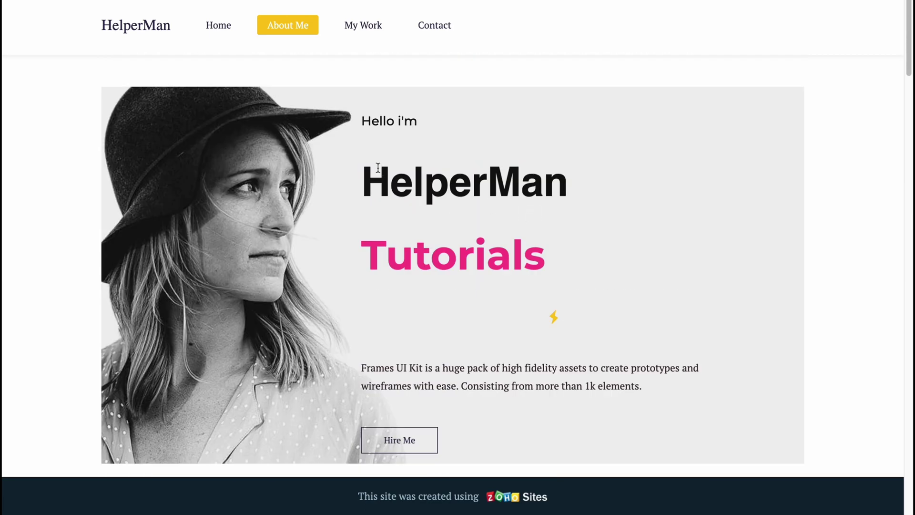
pyautogui.moveTo(377, 168); pyautogui.dragTo(498, 251)
pyautogui.moveTo(380, 260); pyautogui.dragTo(536, 332)
pyautogui.click(562, 282)
pyautogui.click(377, 31)
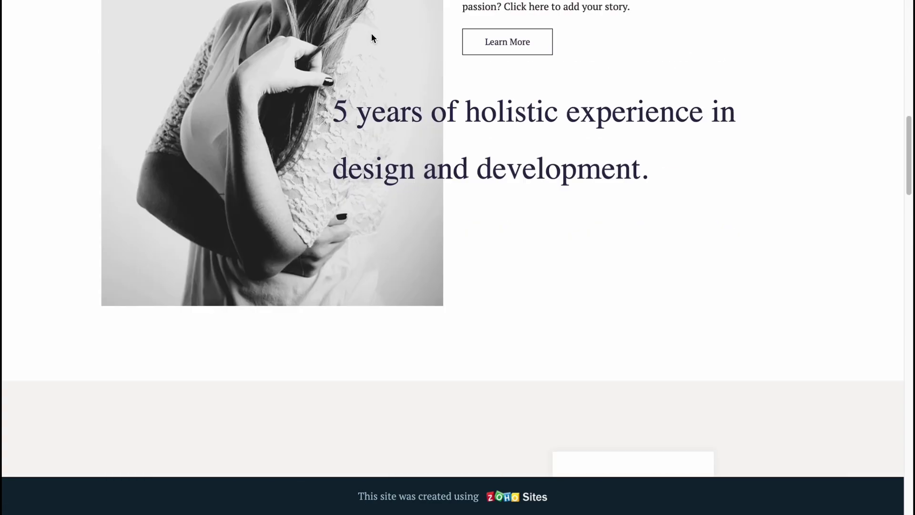
pyautogui.scroll(-10, 381, 86)
pyautogui.scroll(20, 411, 177)
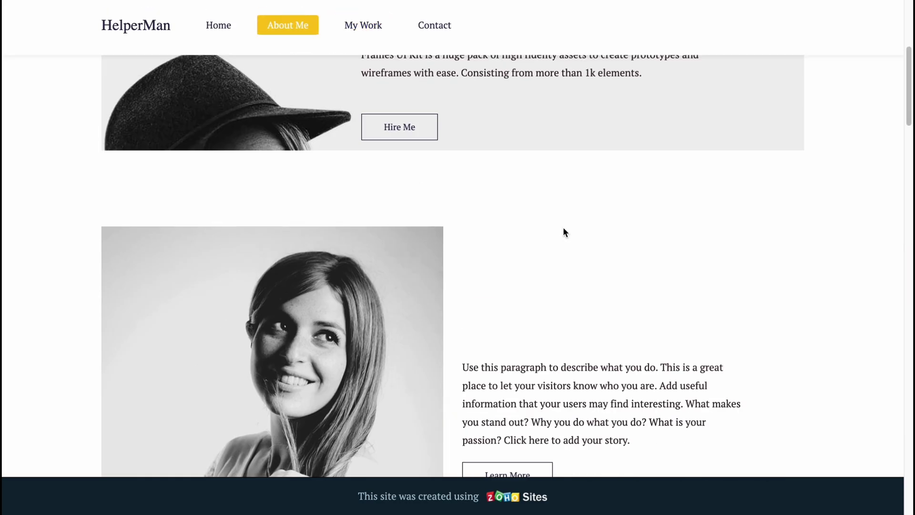
pyautogui.scroll(6, 435, 193)
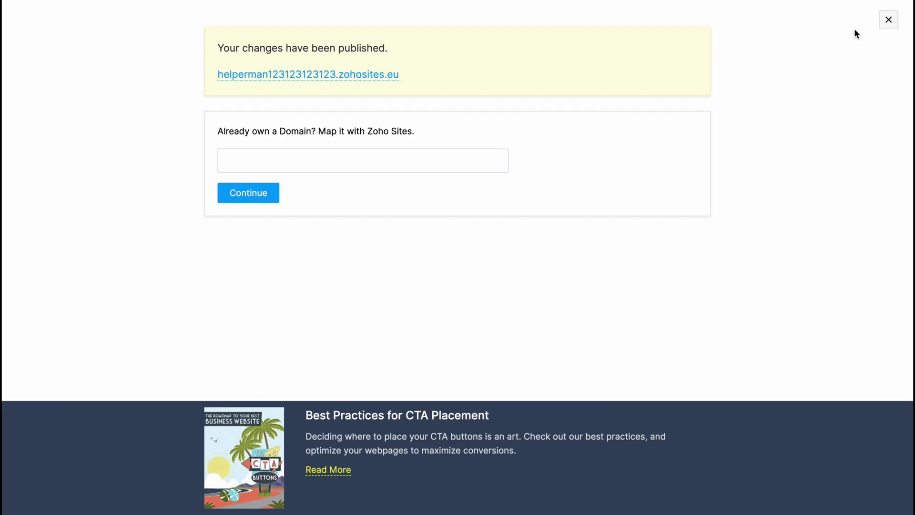
pyautogui.click(888, 20)
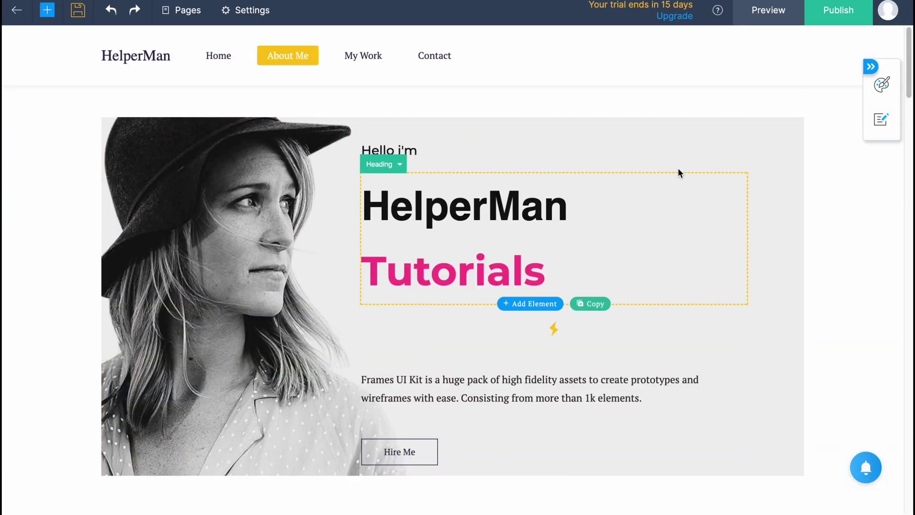
pyautogui.click(676, 18)
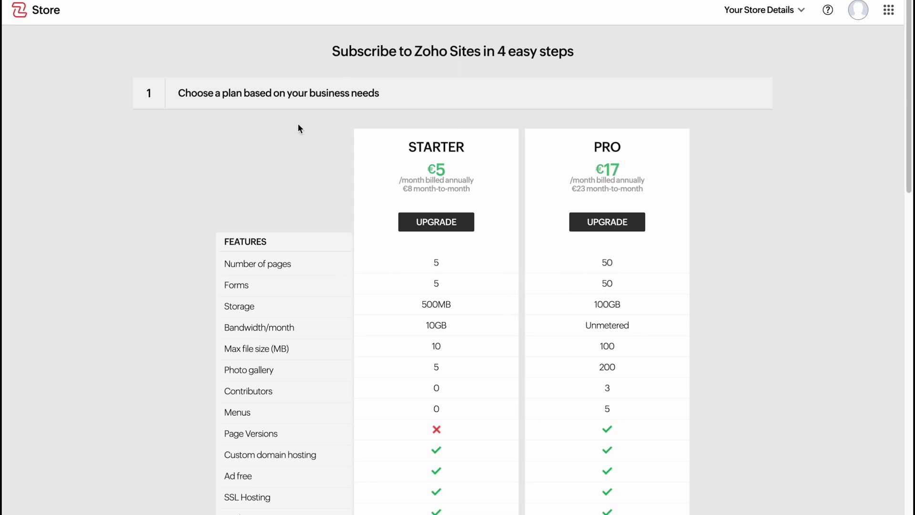
pyautogui.scroll(-2, 542, 252)
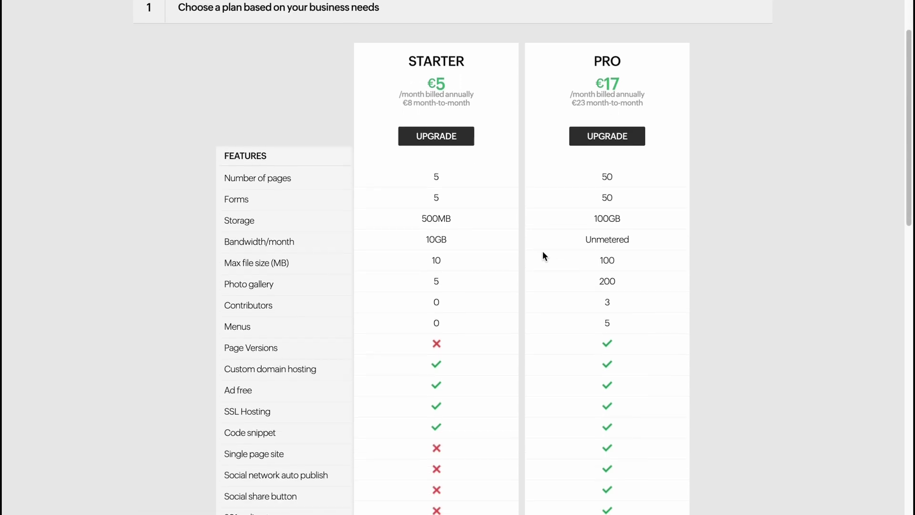
pyautogui.scroll(-2, 450, 215)
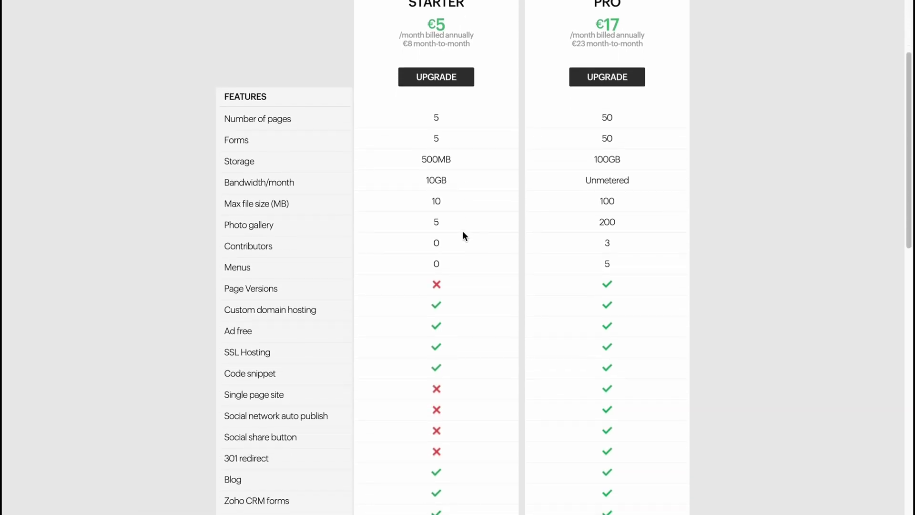
pyautogui.scroll(-1, 465, 235)
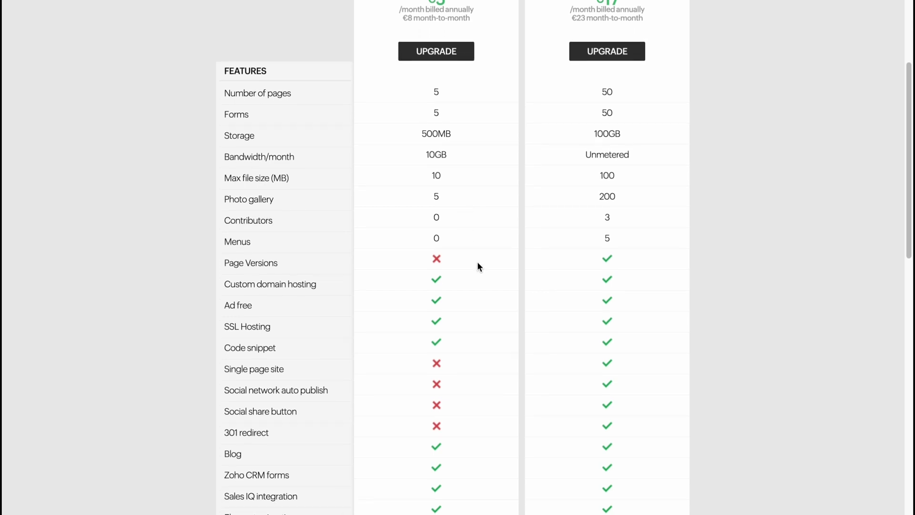
pyautogui.scroll(-1, 480, 265)
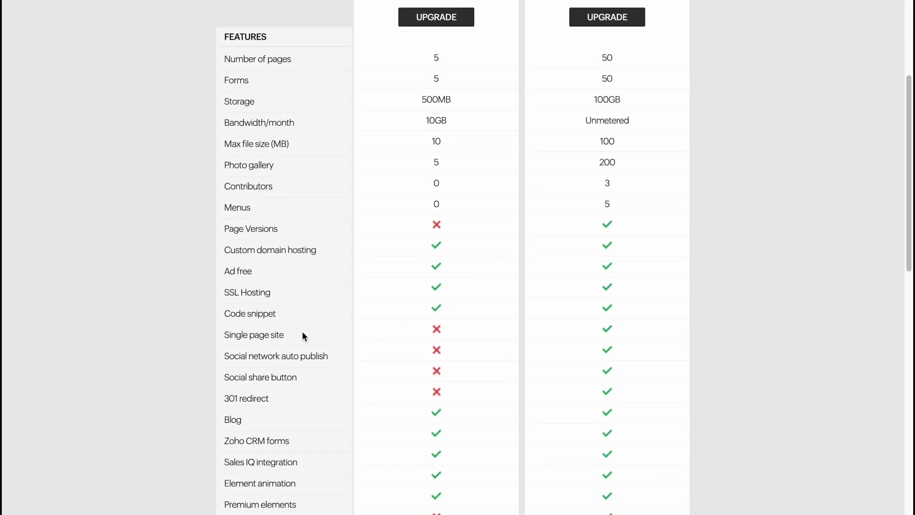
pyautogui.scroll(-10, 476, 310)
pyautogui.scroll(16, 476, 310)
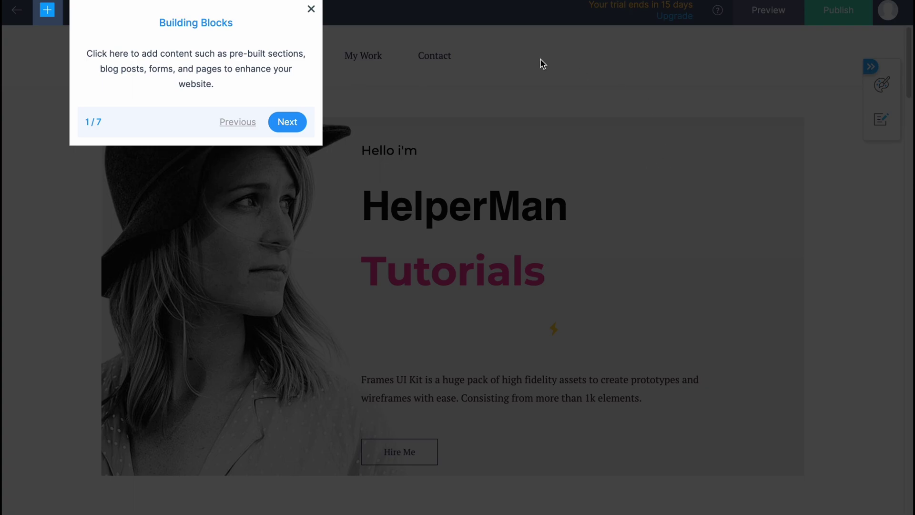
# Step: Close the Building Blocks tip, return to My Sites, cancel a new website, and reopen HelperMan
pyautogui.click(311, 10)
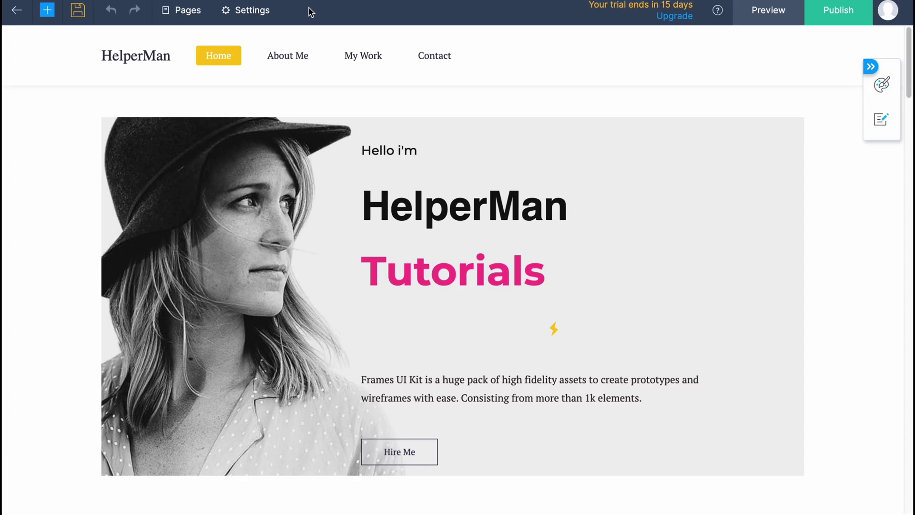
pyautogui.click(15, 12)
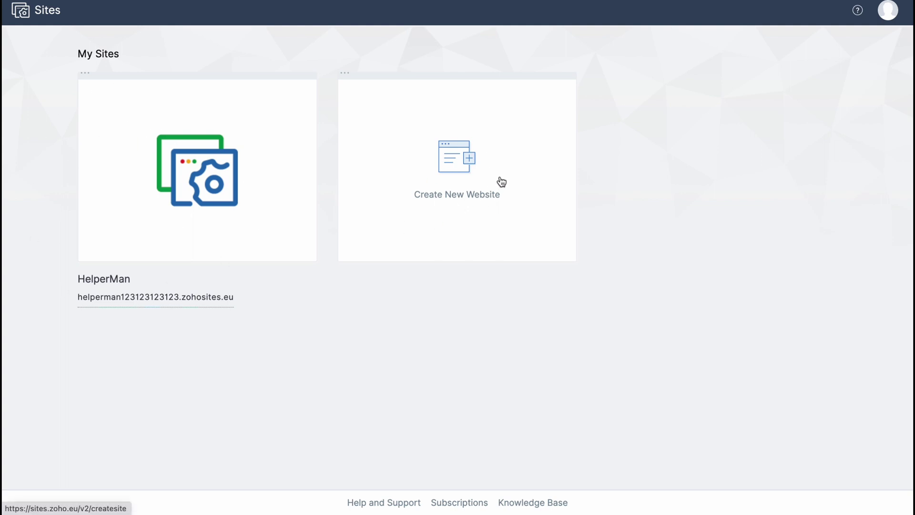
pyautogui.click(483, 169)
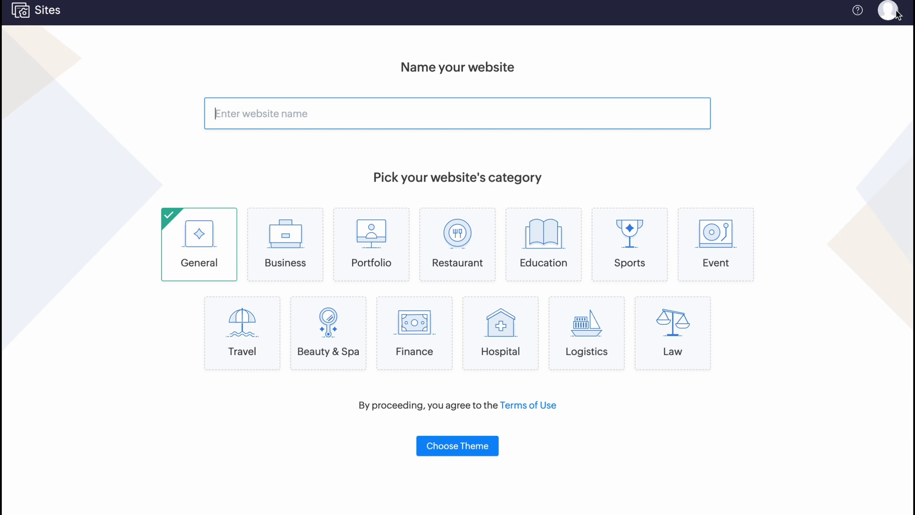
pyautogui.click(47, 10)
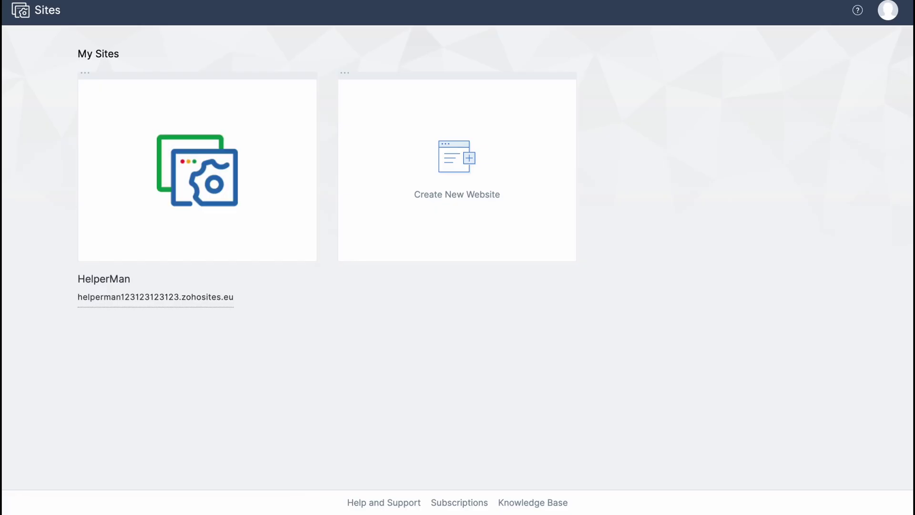
pyautogui.click(196, 170)
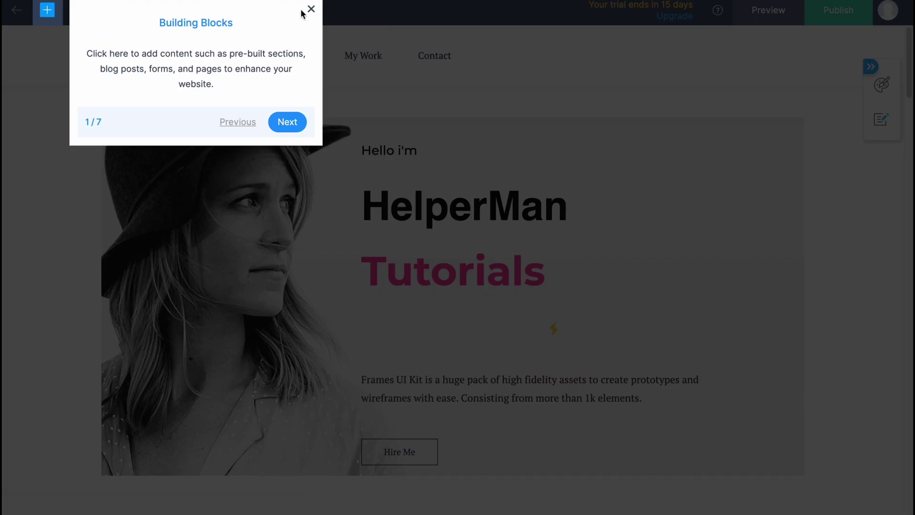
# Step: Close the Building Blocks tip, scroll down through the HelperMan page sections, then back up to the hero
pyautogui.doubleClick(311, 9)
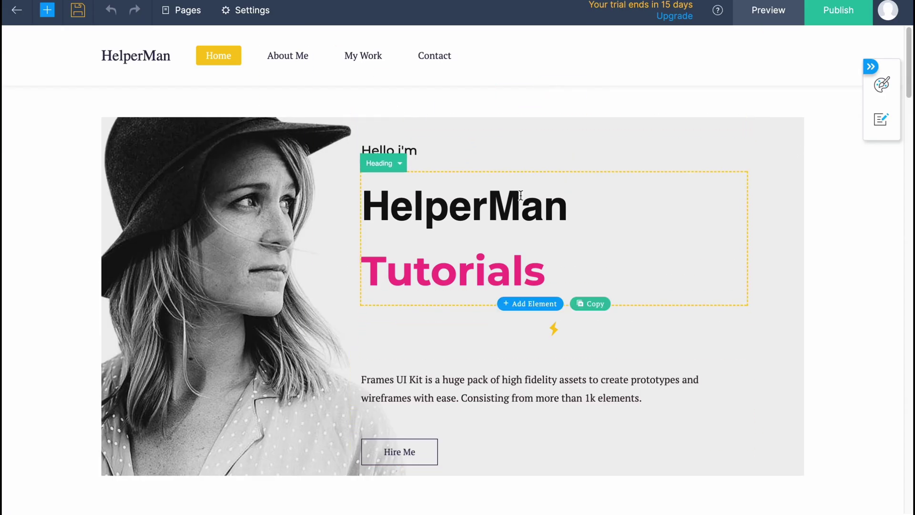
pyautogui.scroll(-12, 541, 239)
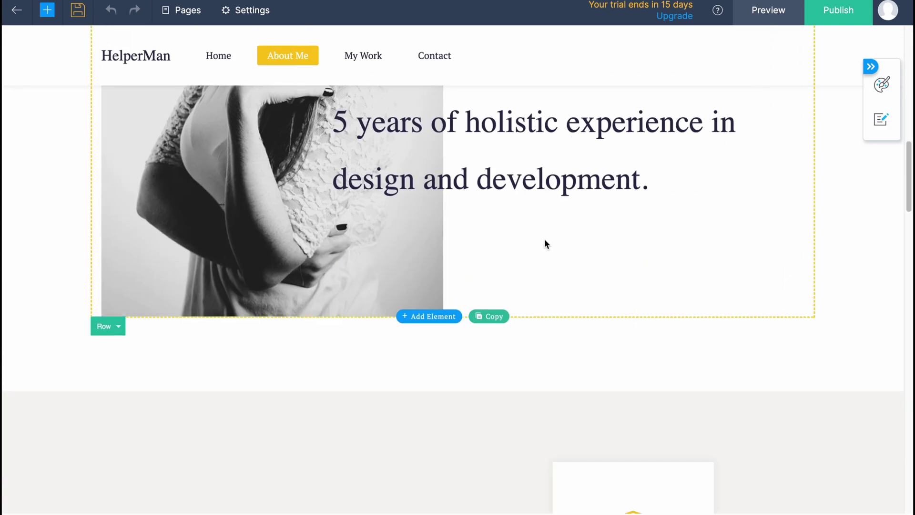
pyautogui.scroll(-10, 543, 248)
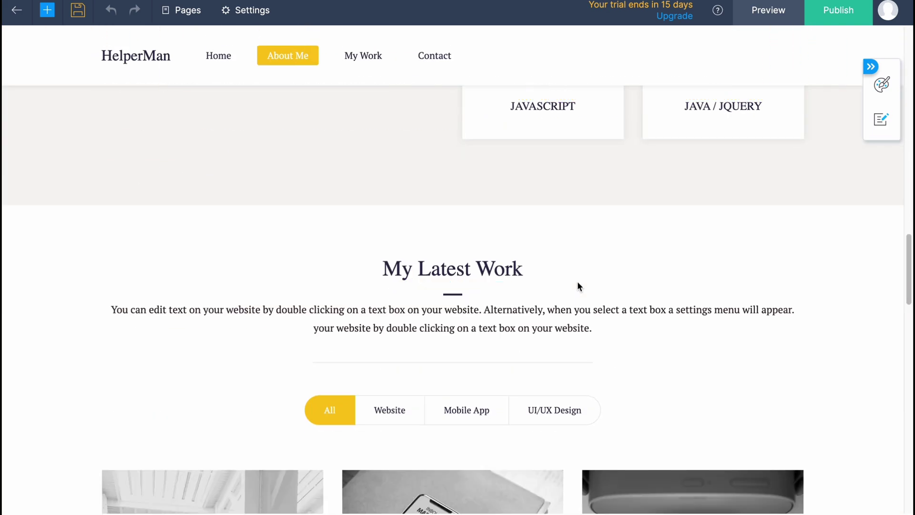
pyautogui.scroll(-8, 546, 312)
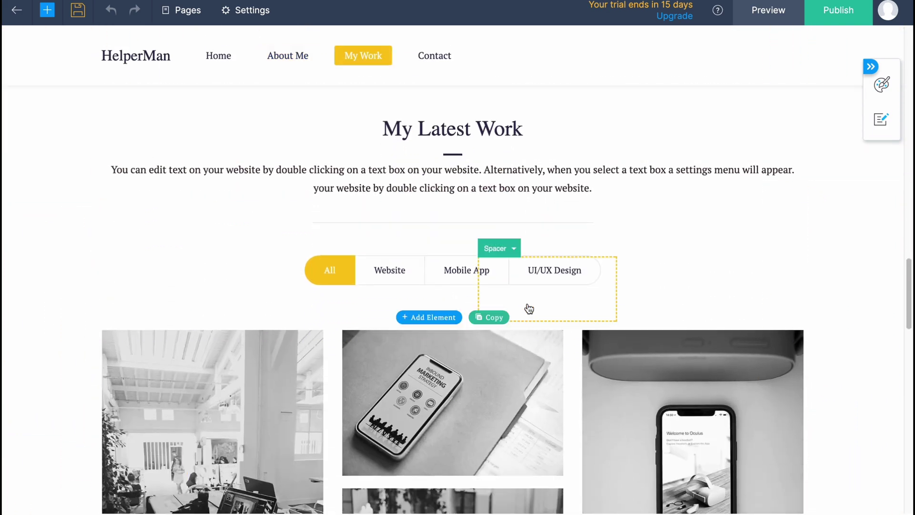
pyautogui.scroll(-8, 528, 309)
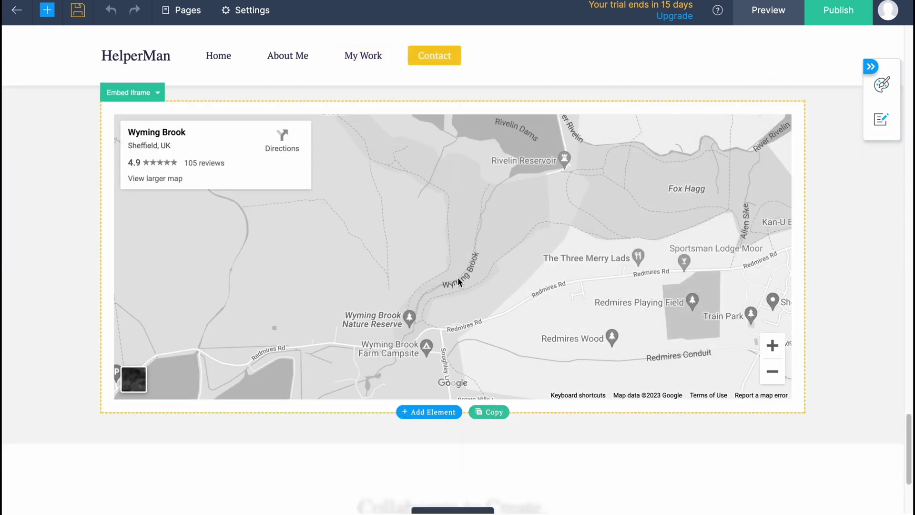
pyautogui.scroll(-3, 467, 279)
pyautogui.scroll(10, 468, 281)
pyautogui.scroll(15, 468, 284)
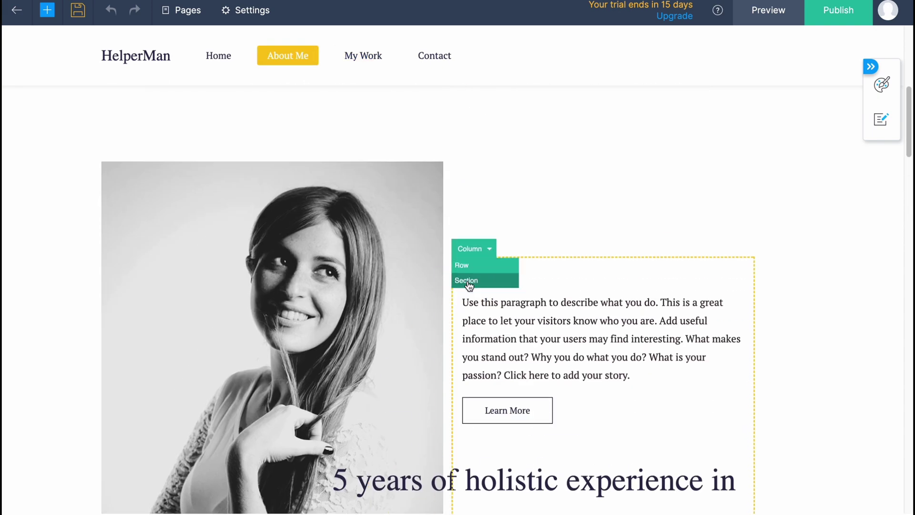